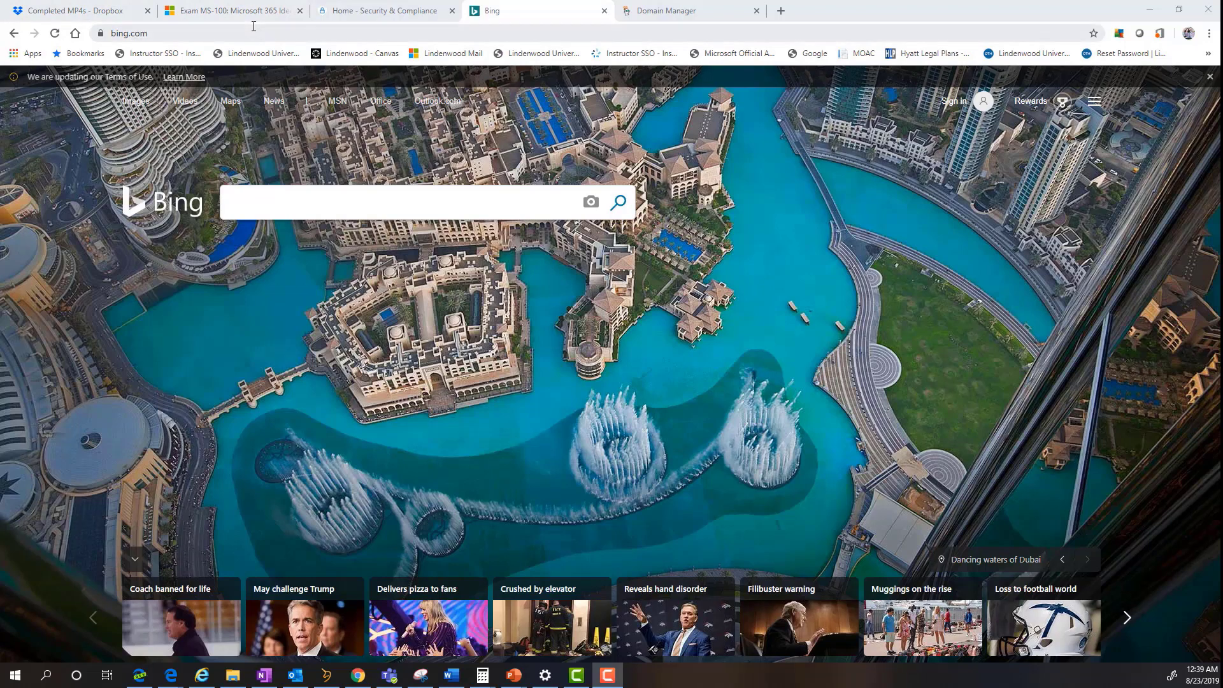
- Replace the Bing address with office.com to load the Office 365 home page
{"action": "left_click", "coordinate": [347, 33]}
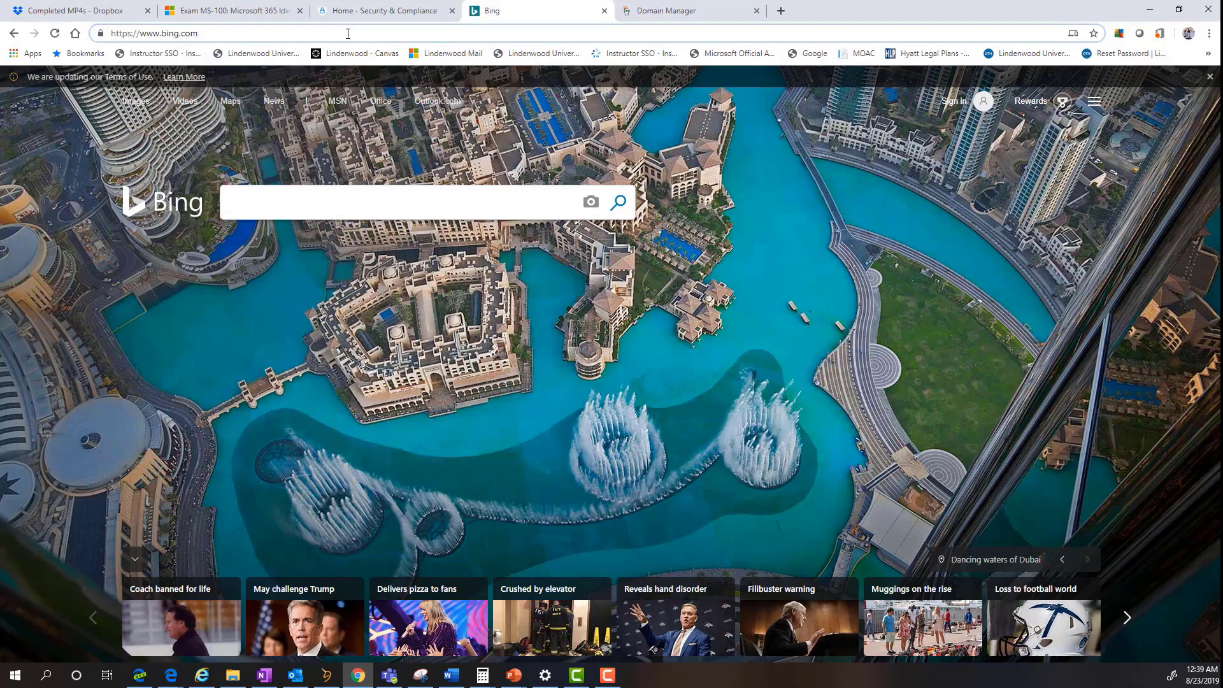
{"action": "key", "text": "ctrl+a"}
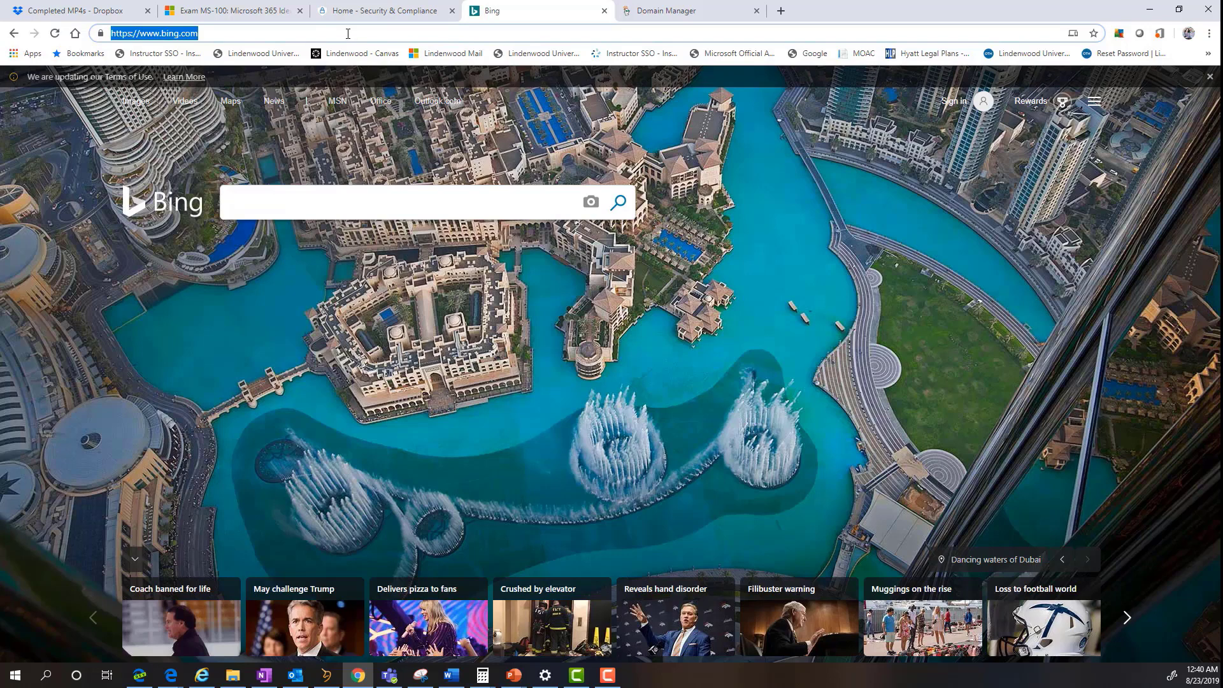
{"action": "type", "text": "office.com/?auth=2"}
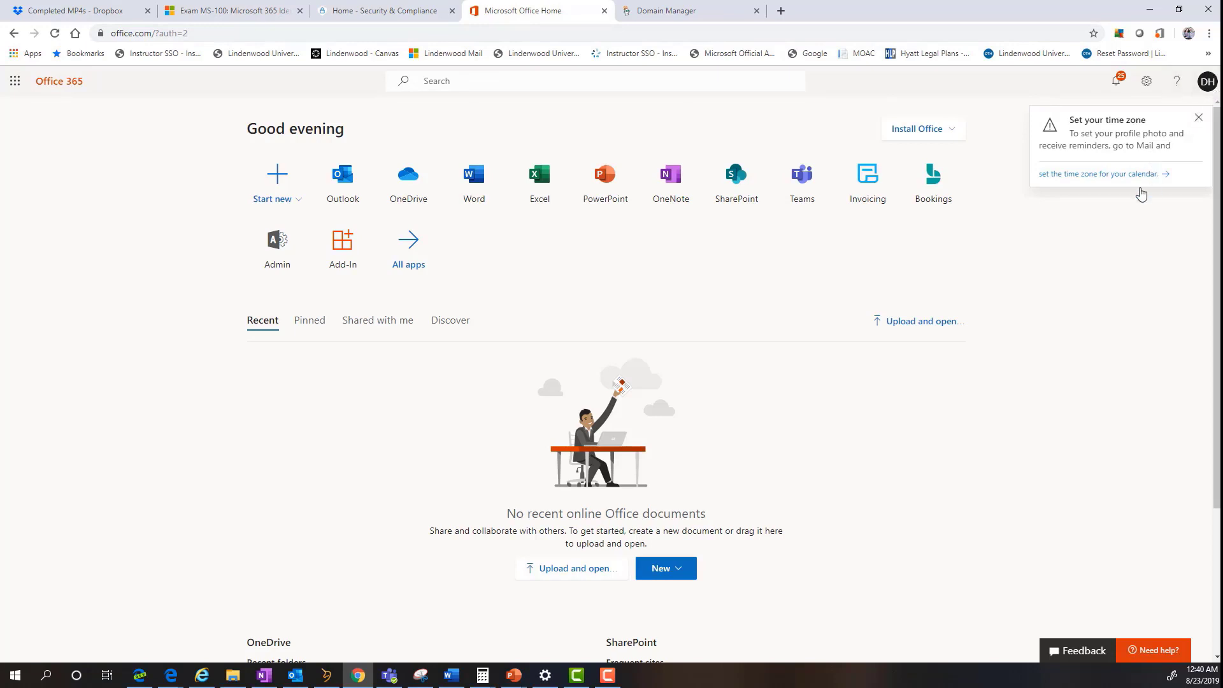
- From the Admin tile, go through Setup and the Settings section to the Domains list
{"action": "left_click", "coordinate": [275, 245]}
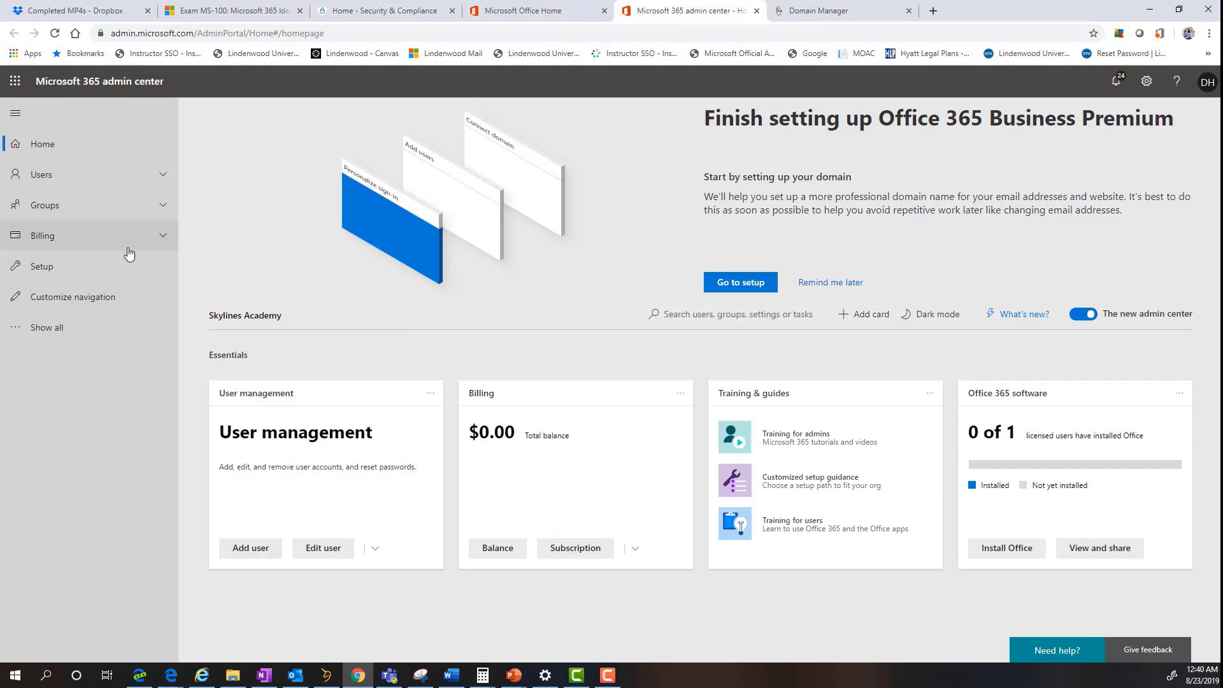
{"action": "left_click", "coordinate": [105, 272]}
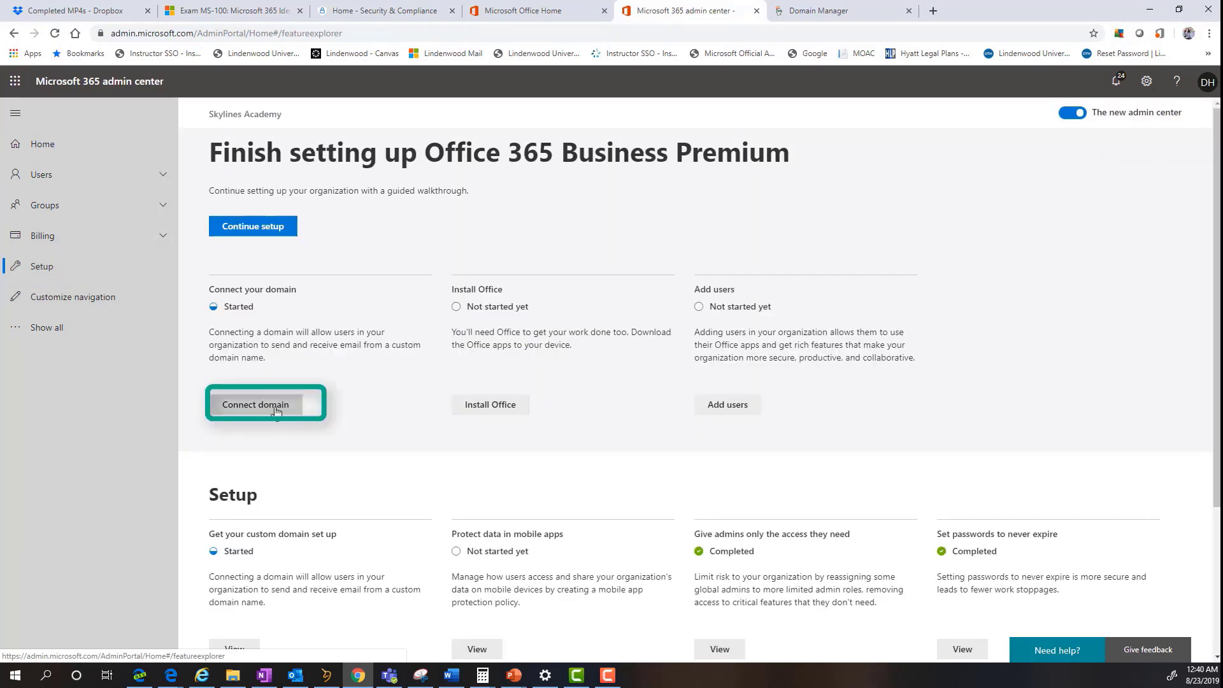
{"action": "left_click", "coordinate": [42, 329]}
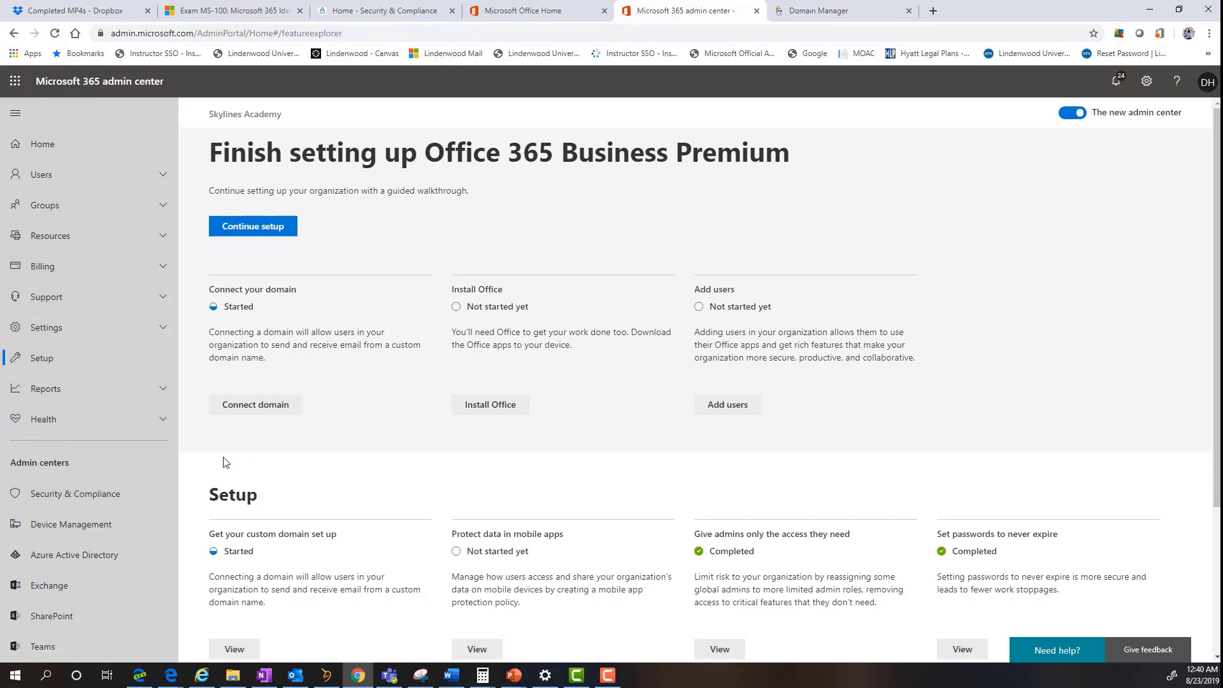
{"action": "left_click", "coordinate": [81, 329]}
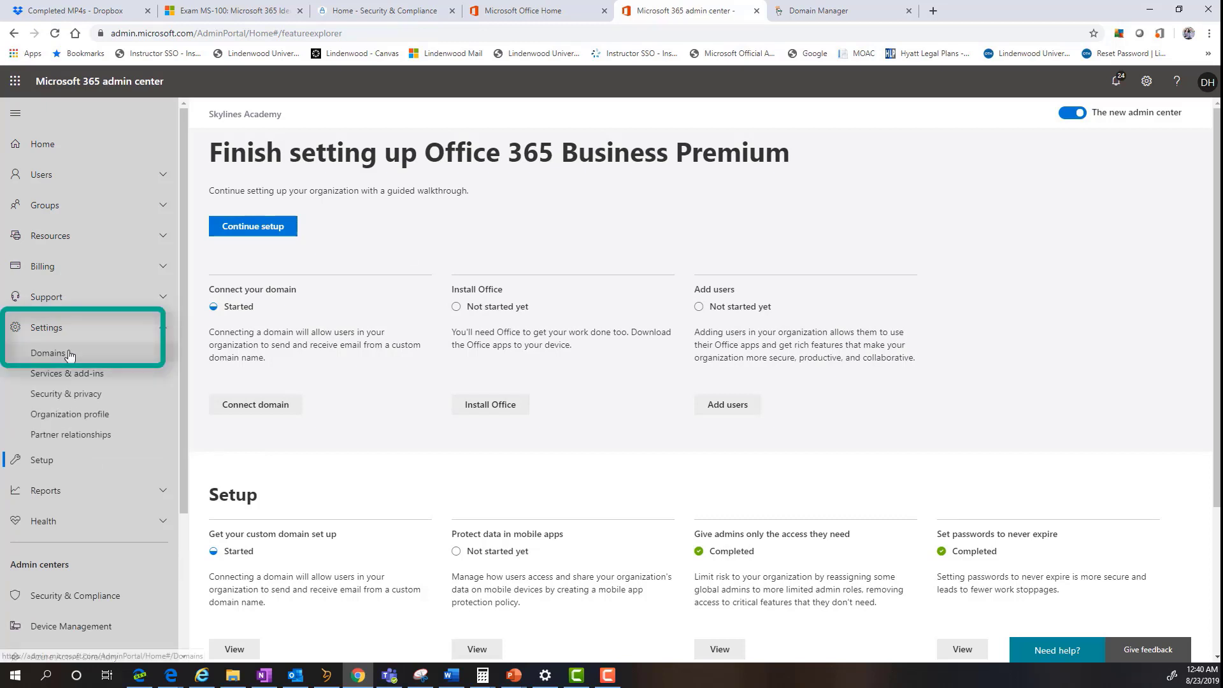
{"action": "left_click", "coordinate": [70, 355]}
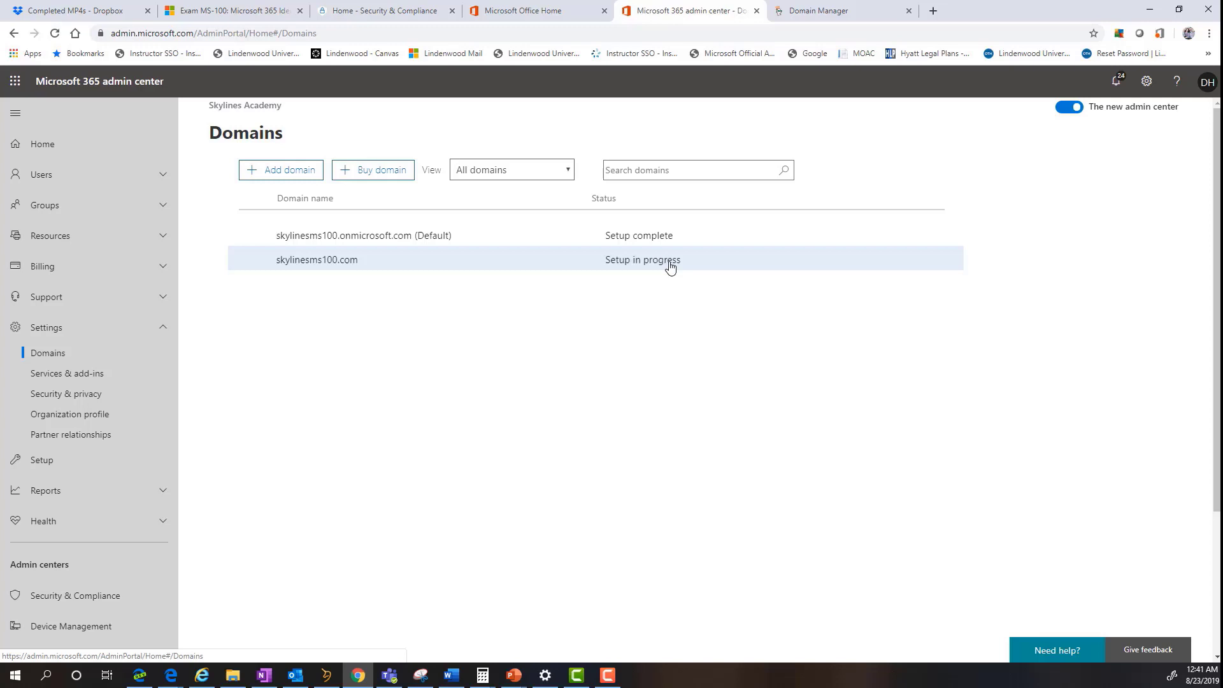
- Dismiss the Add domain form, then open skylinesms100.com and start its setup
{"action": "left_click", "coordinate": [291, 177]}
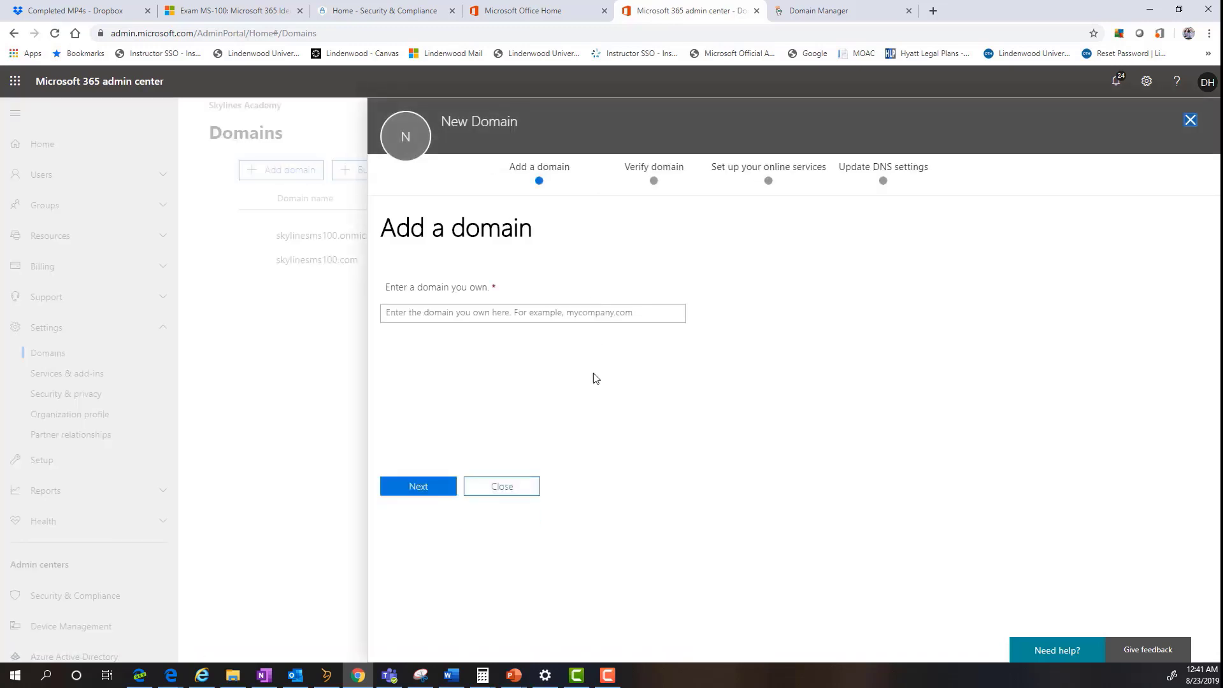
{"action": "left_click", "coordinate": [496, 488]}
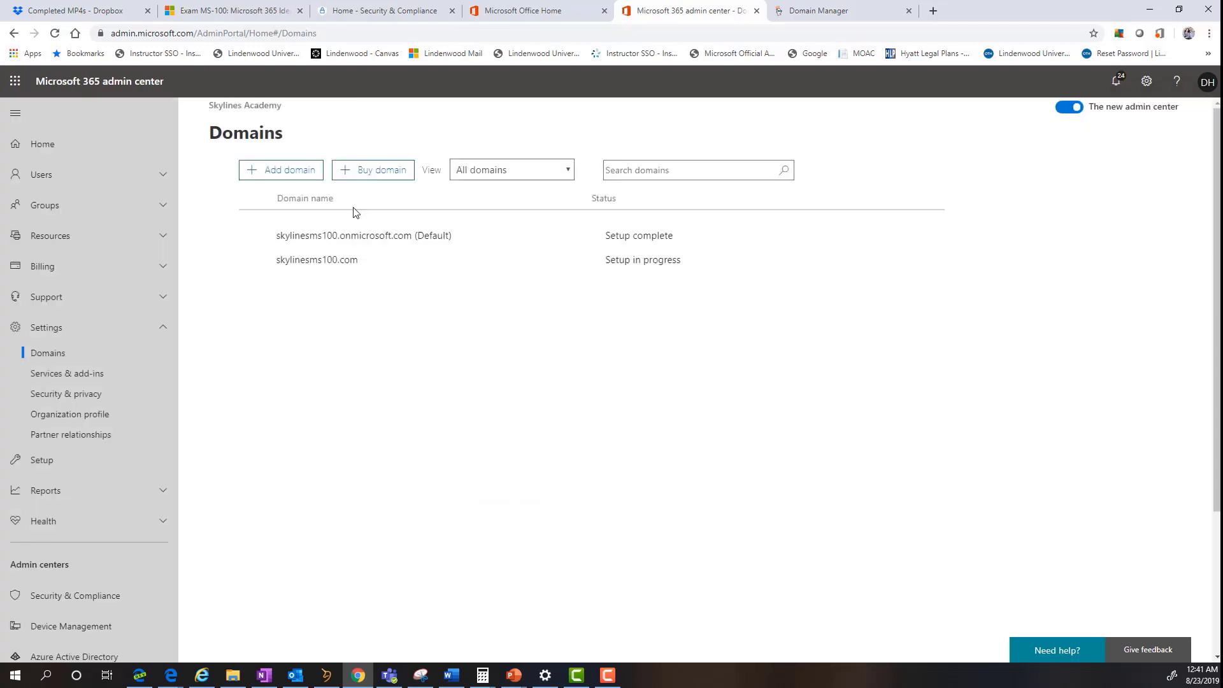
{"action": "left_click", "coordinate": [297, 267]}
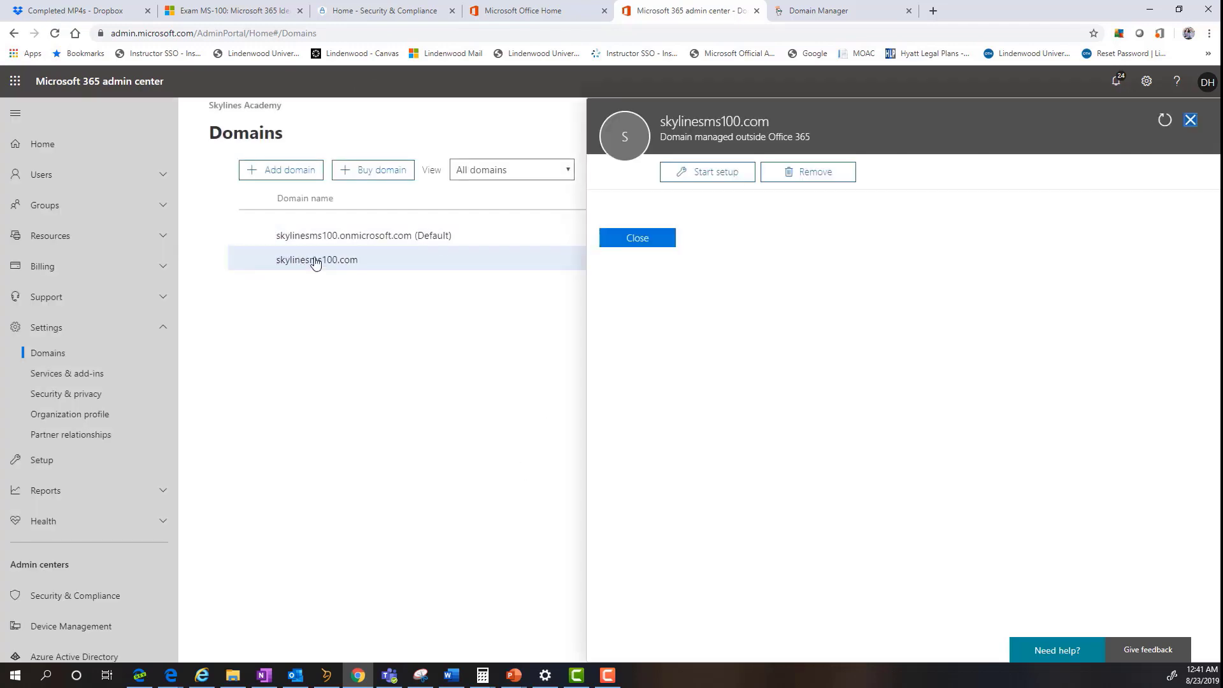
{"action": "left_click", "coordinate": [721, 182]}
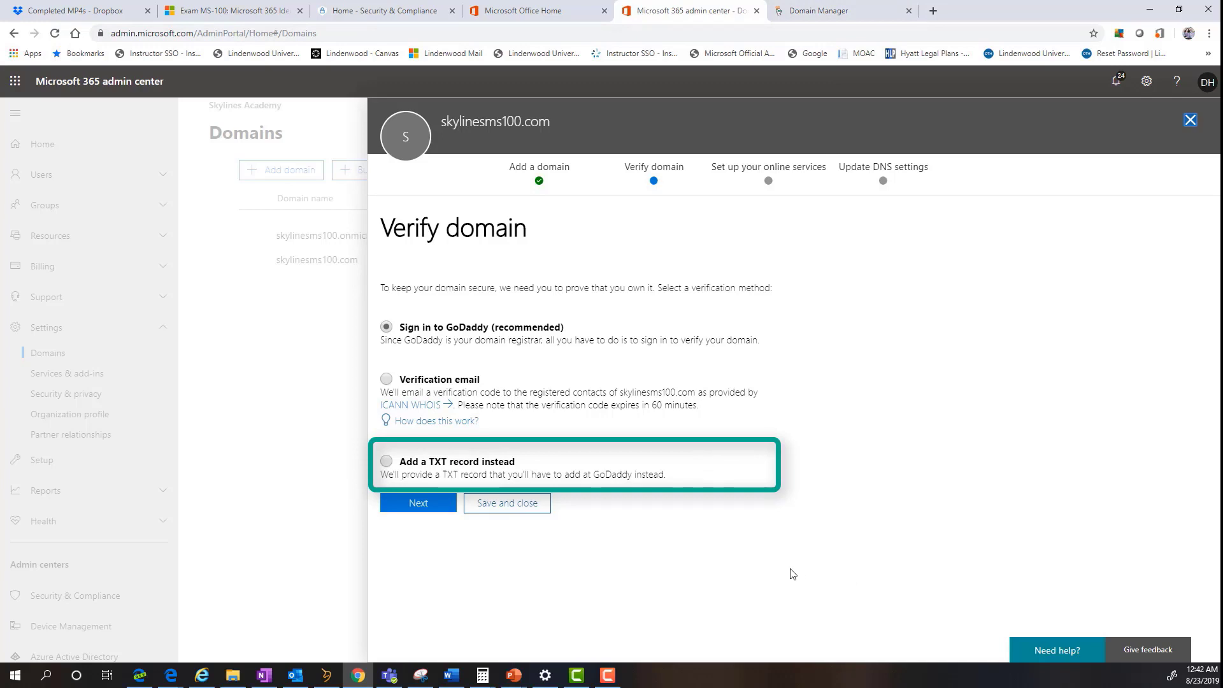
- Choose TXT-record verification and copy the TXT value MS=ms52615866
{"action": "left_click", "coordinate": [518, 475]}
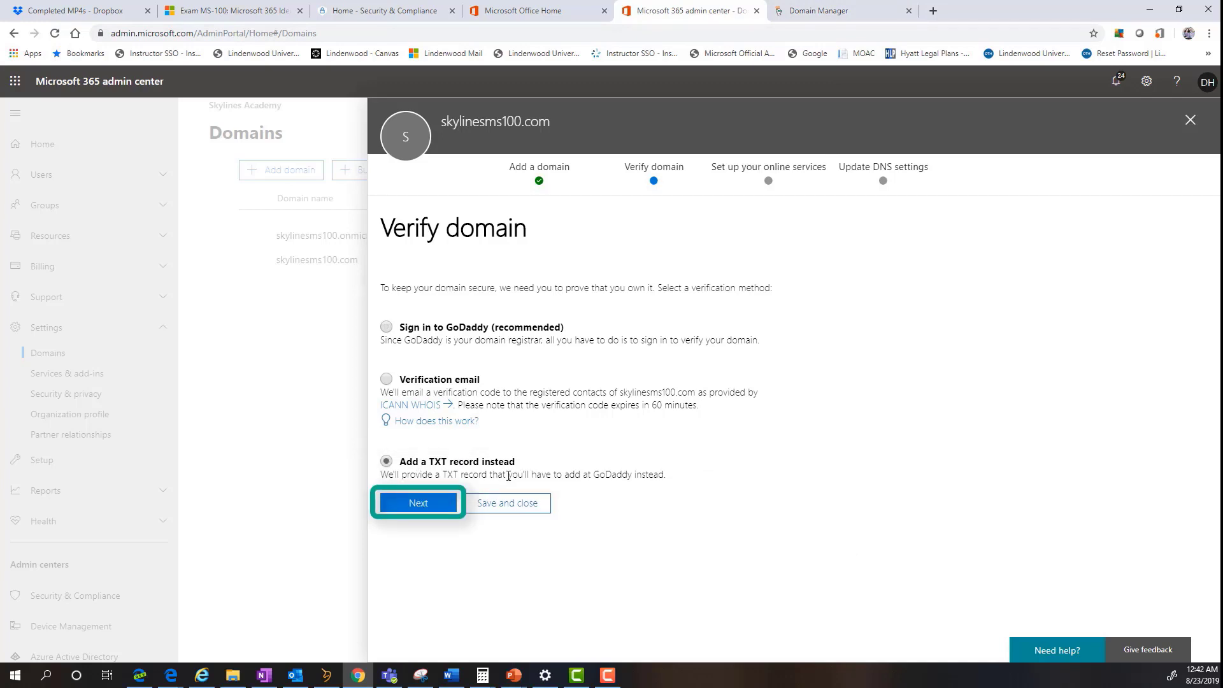
{"action": "left_click", "coordinate": [439, 504]}
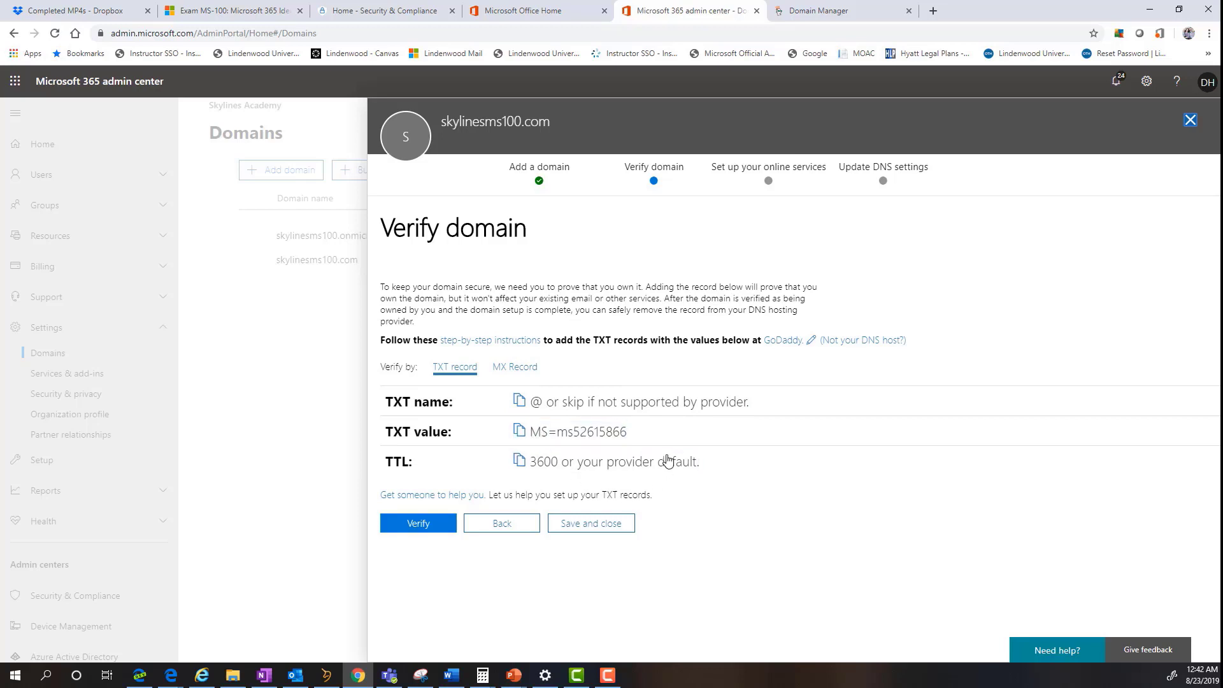
{"action": "left_click", "coordinate": [519, 433]}
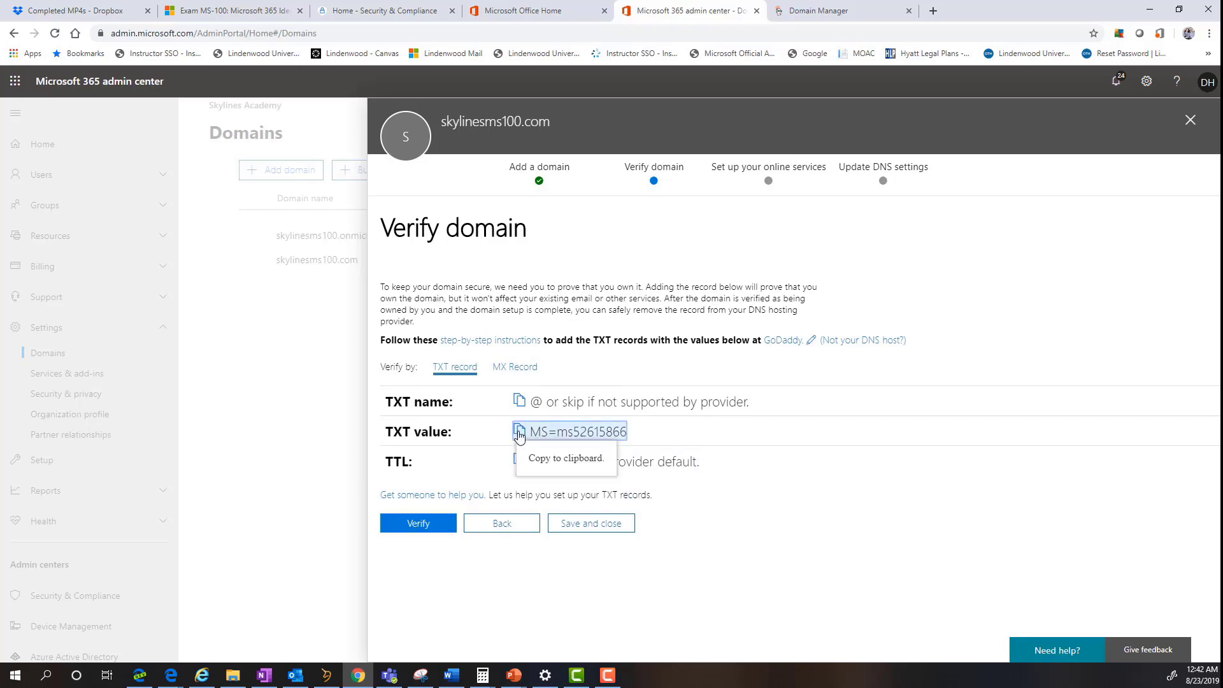
- In GoDaddy DNS Management, add a new TXT record and paste MS=ms52615866 as its value
{"action": "left_click", "coordinate": [841, 9]}
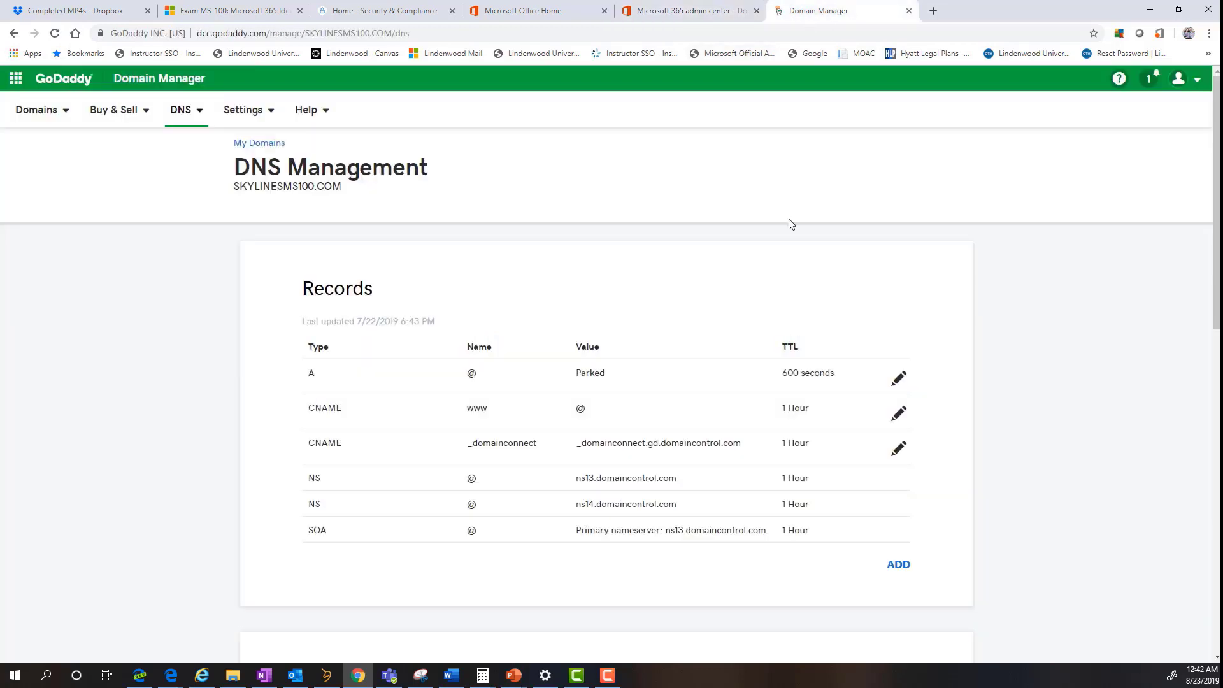
{"action": "left_click", "coordinate": [904, 565]}
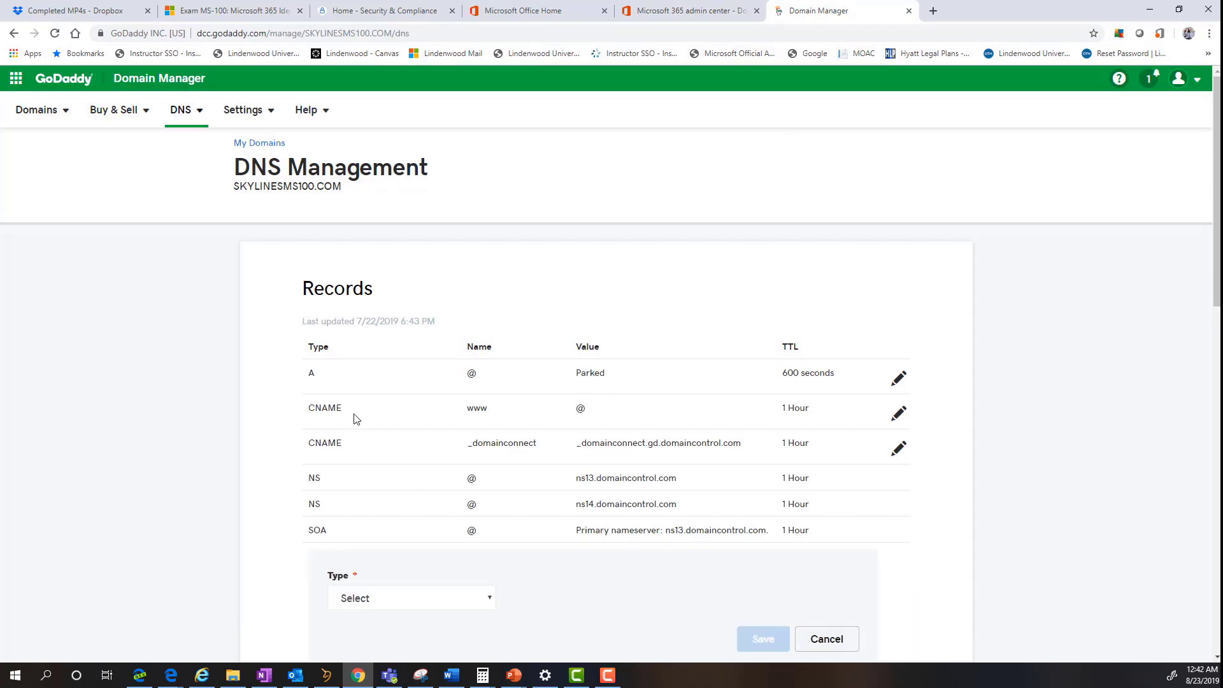
{"action": "left_click", "coordinate": [444, 589]}
{"action": "left_click", "coordinate": [471, 548]}
{"action": "left_click", "coordinate": [650, 597]}
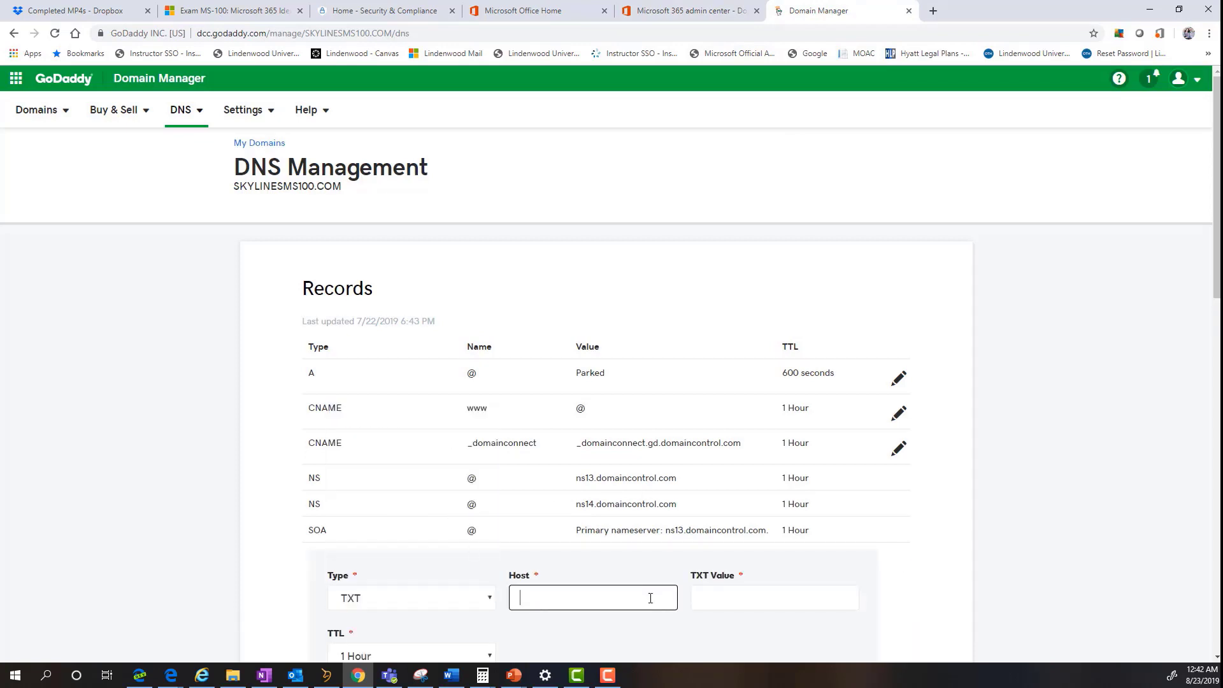
{"action": "left_click", "coordinate": [767, 592]}
{"action": "key", "text": "ctrl+v"}
- Copy the TXT name @ from the admin center into the record's host and save it
{"action": "left_click", "coordinate": [691, 10]}
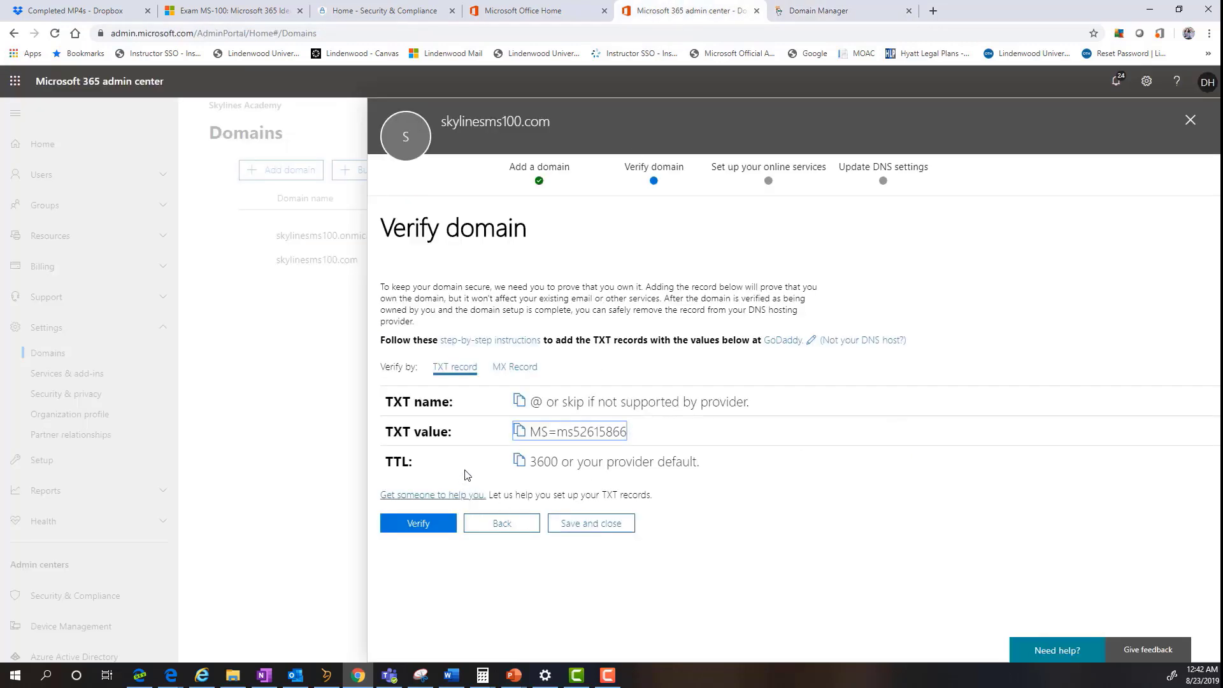
{"action": "left_click", "coordinate": [519, 400]}
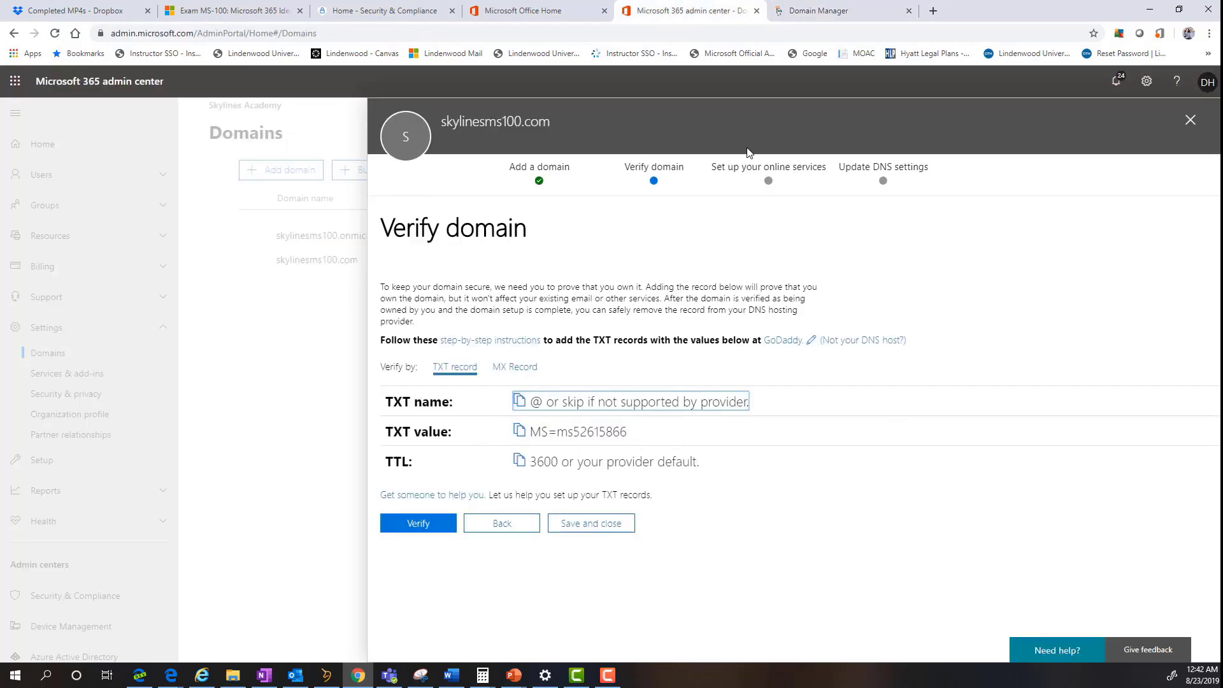
{"action": "left_click", "coordinate": [821, 10]}
{"action": "key", "text": "ctrl+shift+Tab"}
{"action": "left_click", "coordinate": [822, 10]}
{"action": "scroll", "coordinate": [653, 455], "scroll_direction": "down", "scroll_amount": 2}
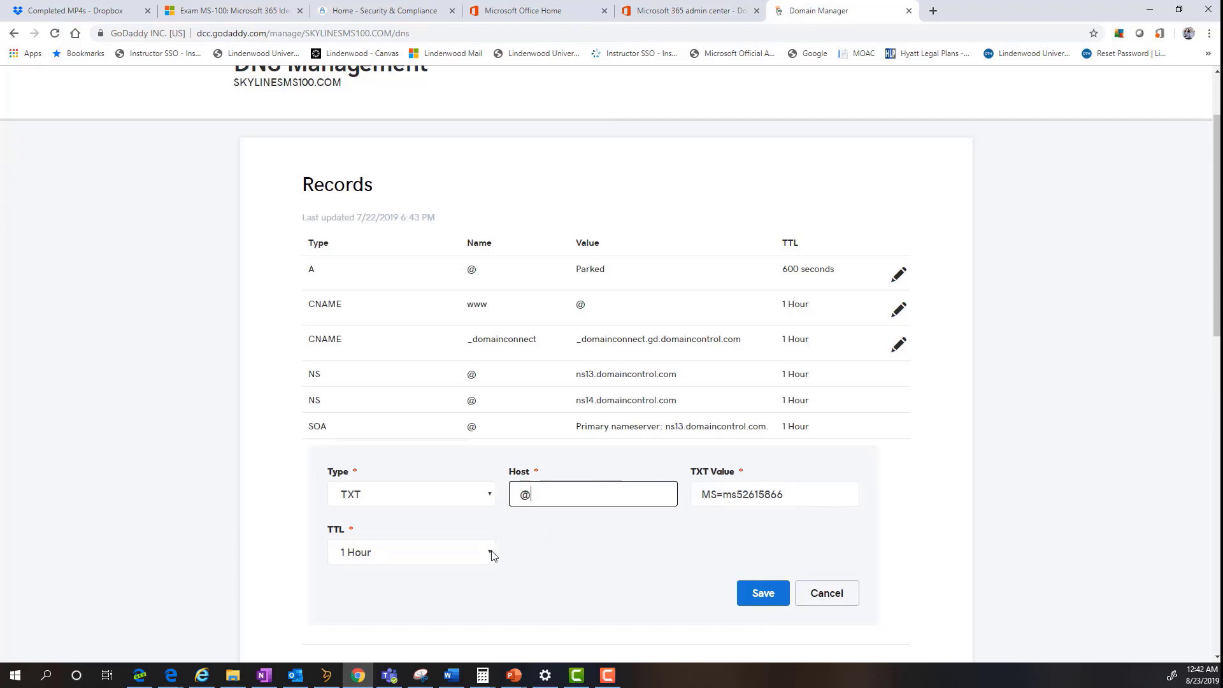
{"action": "left_click", "coordinate": [679, 10]}
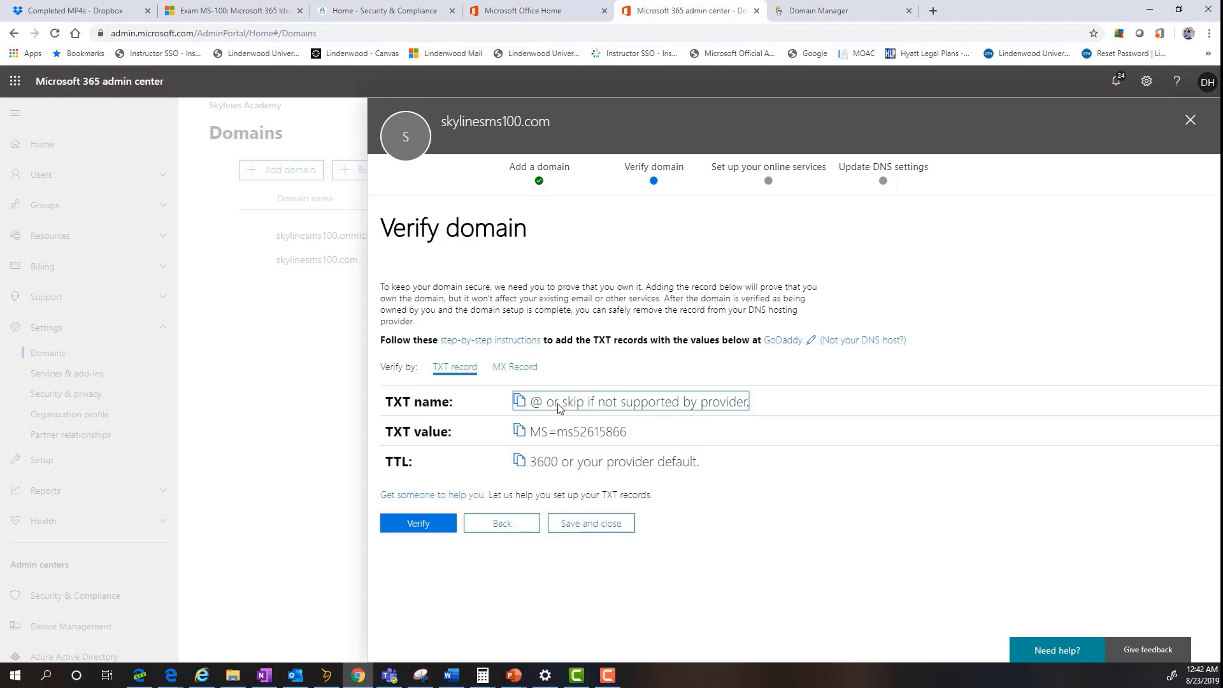
{"action": "left_click", "coordinate": [847, 10]}
{"action": "left_click", "coordinate": [760, 596]}
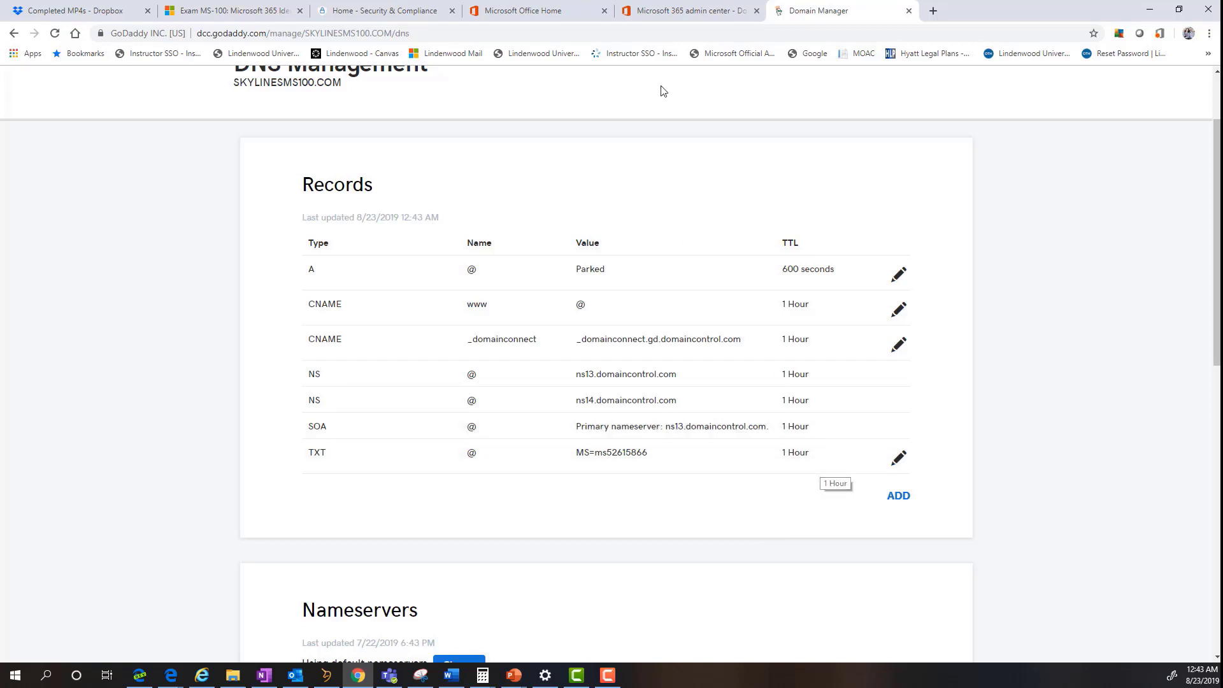
- Back in the admin center, verify ownership of skylinesms100.com
{"action": "left_click", "coordinate": [663, 10]}
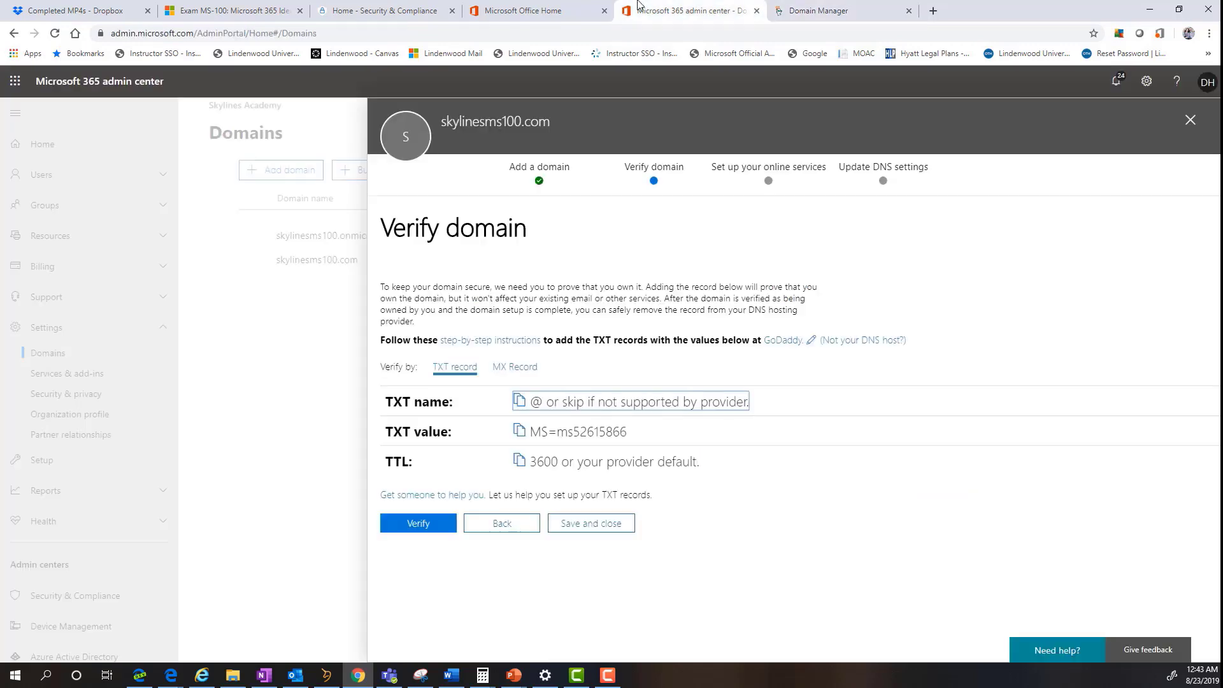
{"action": "left_click", "coordinate": [425, 528]}
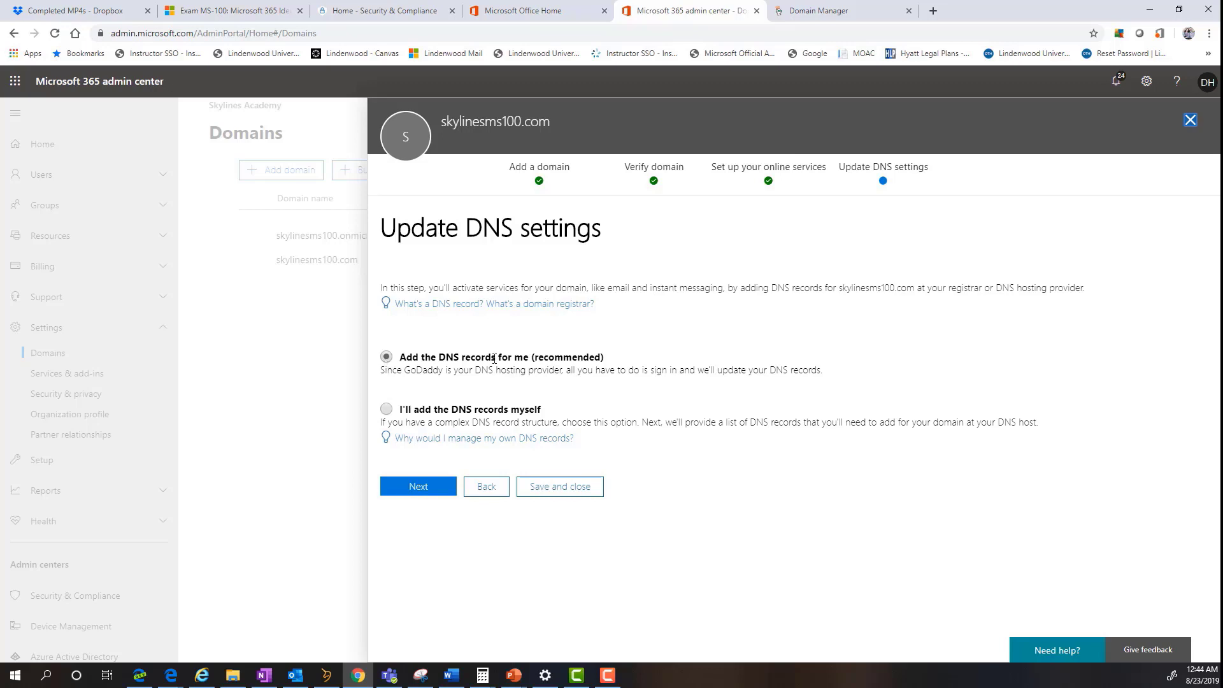
- Keep Exchange, Skype for Business and Mobile Device Management selected and authorize GoDaddy access
{"action": "left_click", "coordinate": [431, 489]}
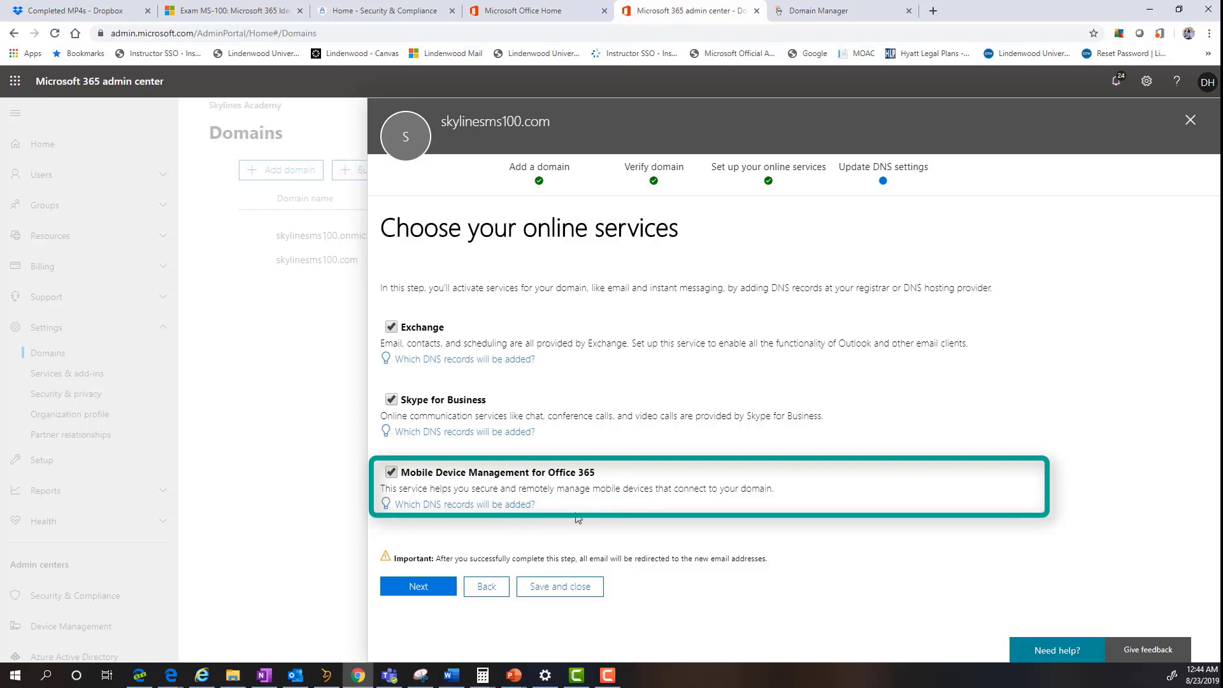
{"action": "left_click", "coordinate": [438, 584]}
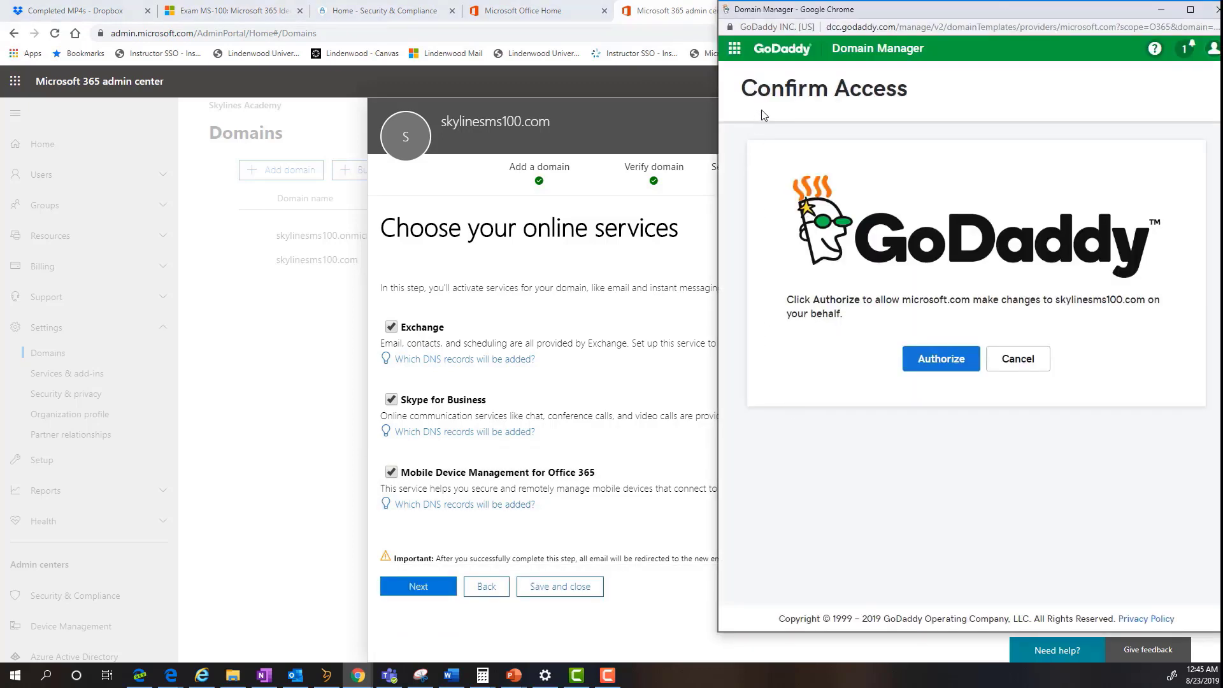
{"action": "left_click", "coordinate": [940, 368]}
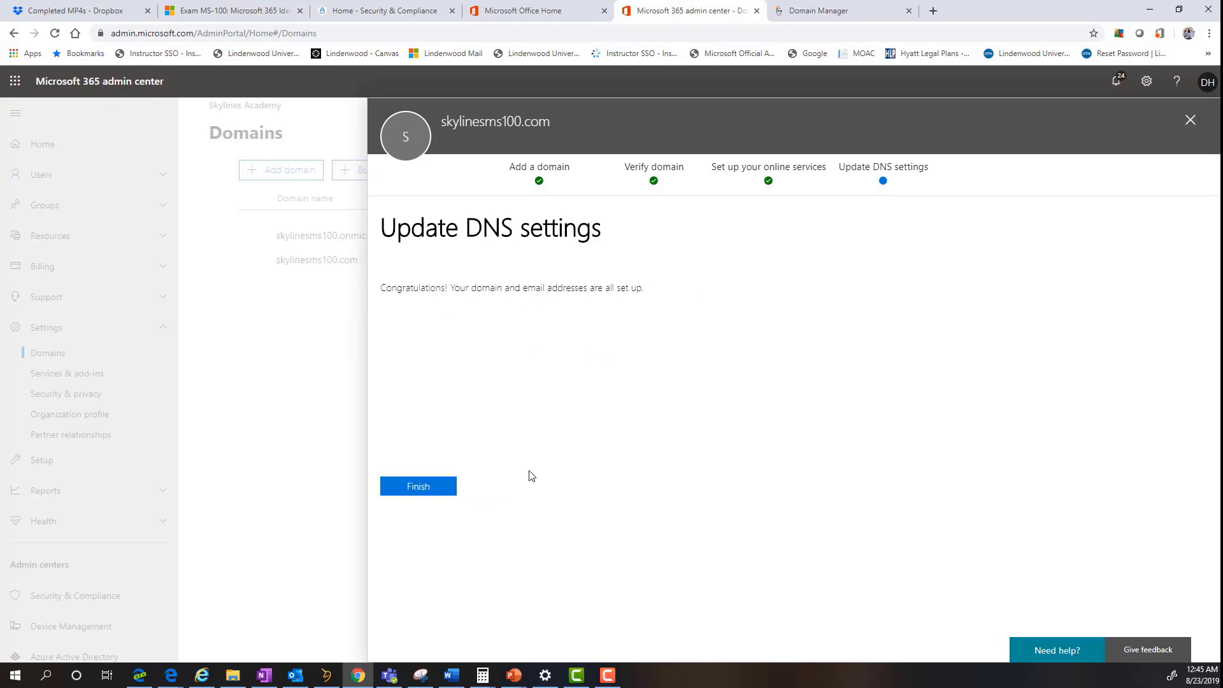
- Finish setup and scroll through the required DNS settings for skylinesms100.com (Default)
{"action": "left_click", "coordinate": [438, 495]}
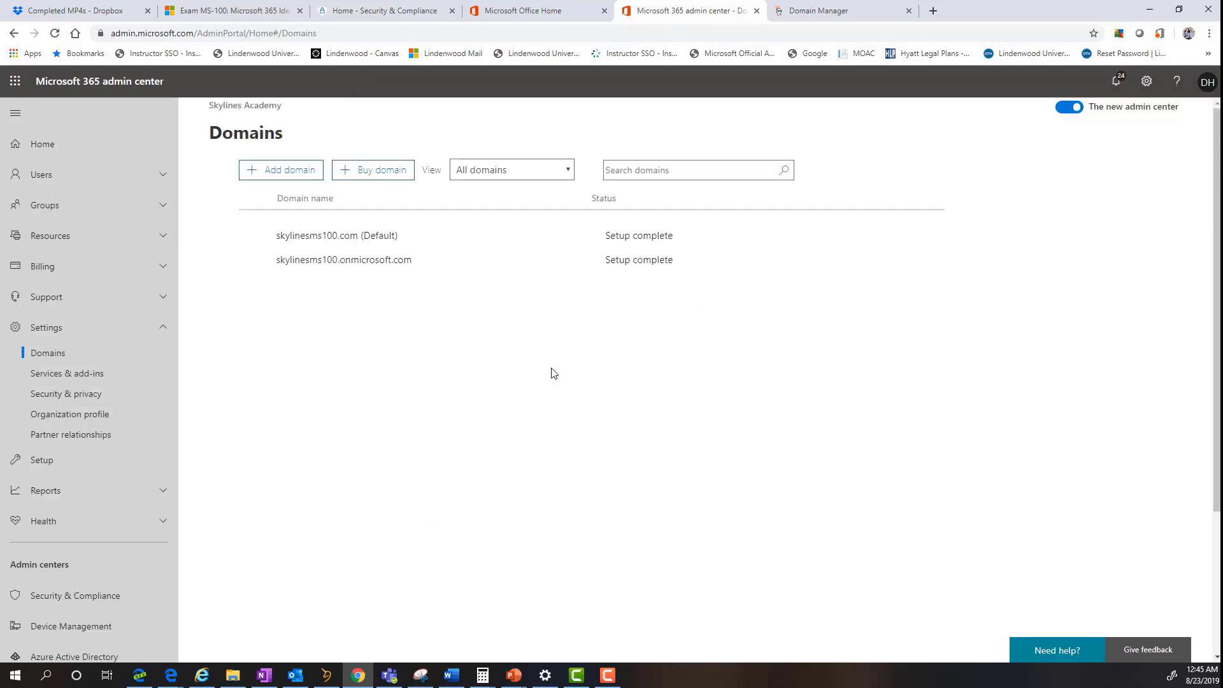
{"action": "left_click", "coordinate": [348, 267]}
{"action": "left_click", "coordinate": [350, 238]}
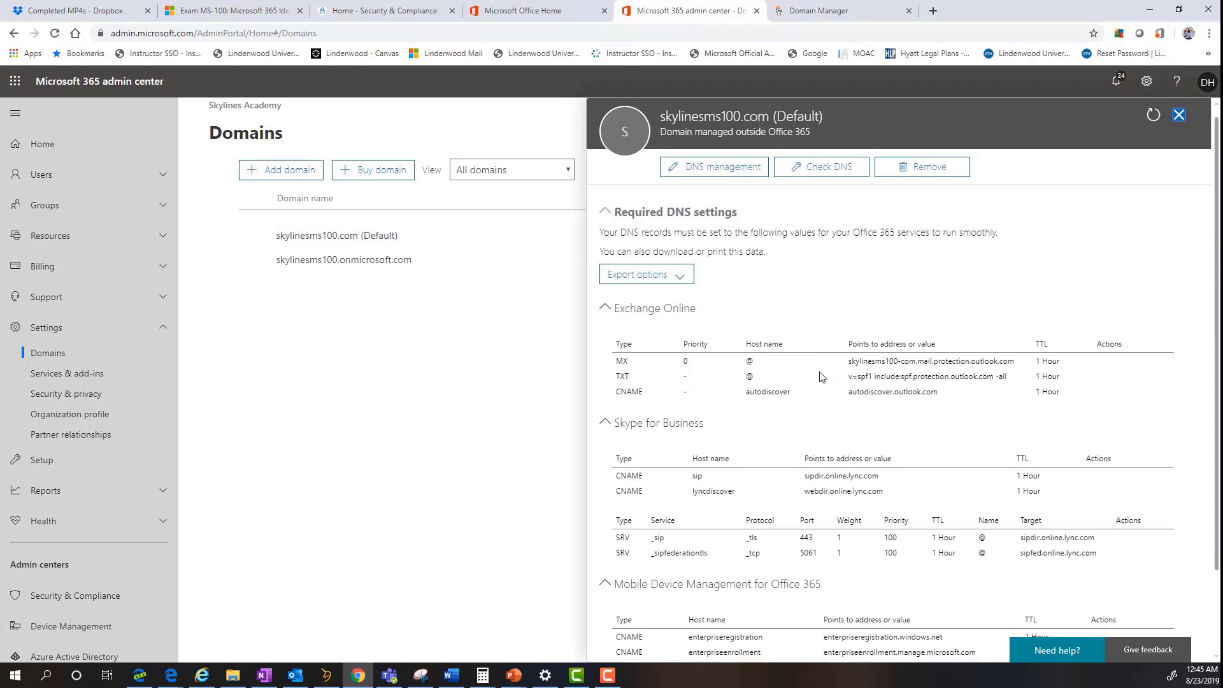
{"action": "scroll", "coordinate": [788, 337], "scroll_direction": "down", "scroll_amount": 2}
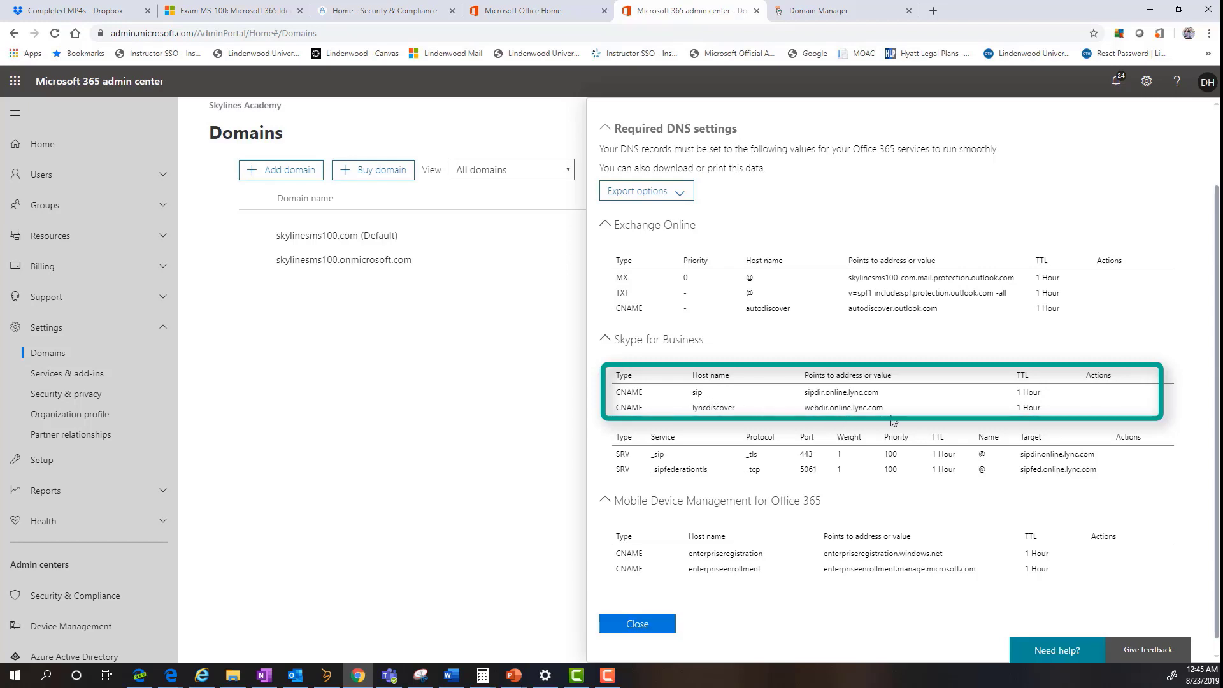
{"action": "scroll", "coordinate": [828, 446], "scroll_direction": "down", "scroll_amount": 1}
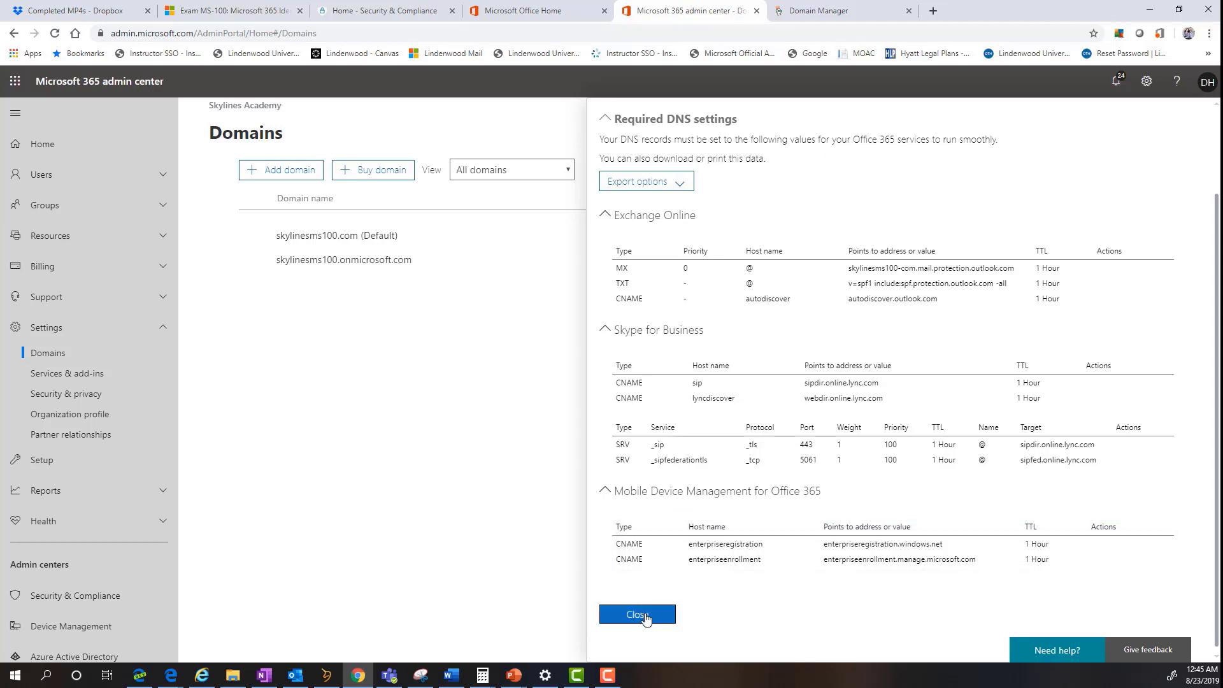
{"action": "left_click", "coordinate": [818, 12]}
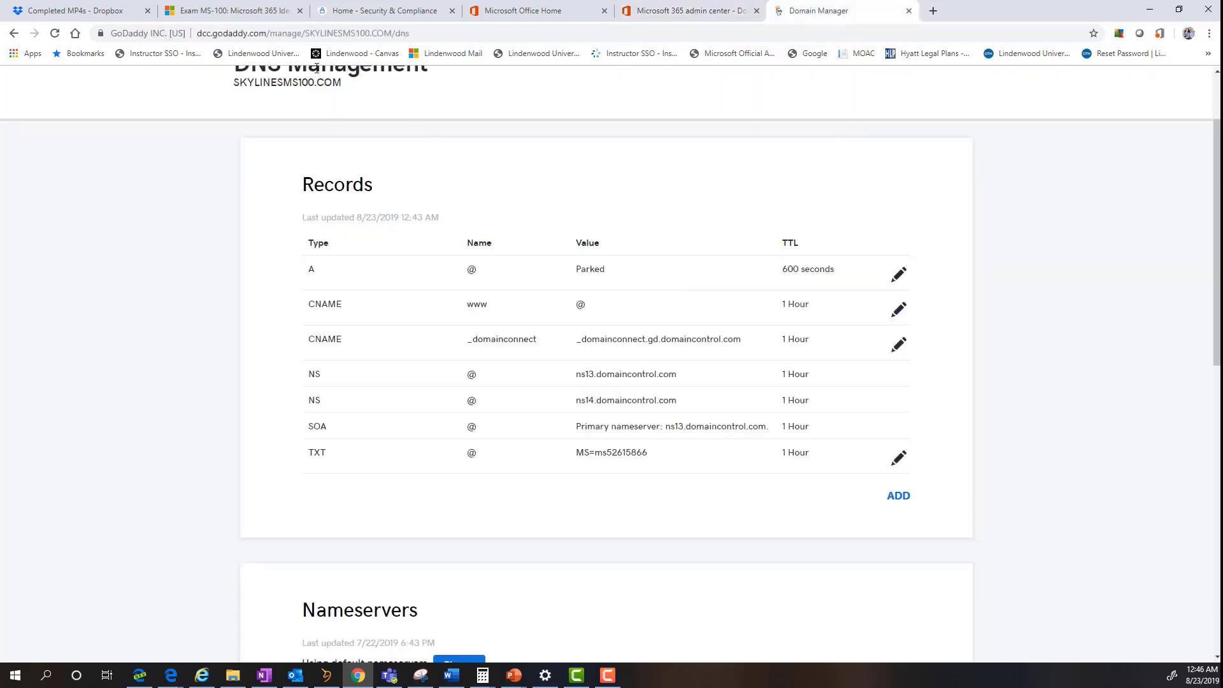
- Reload GoDaddy's records and scroll to check the new CNAME, MX, SRV and SPF TXT entries
{"action": "left_click", "coordinate": [55, 34]}
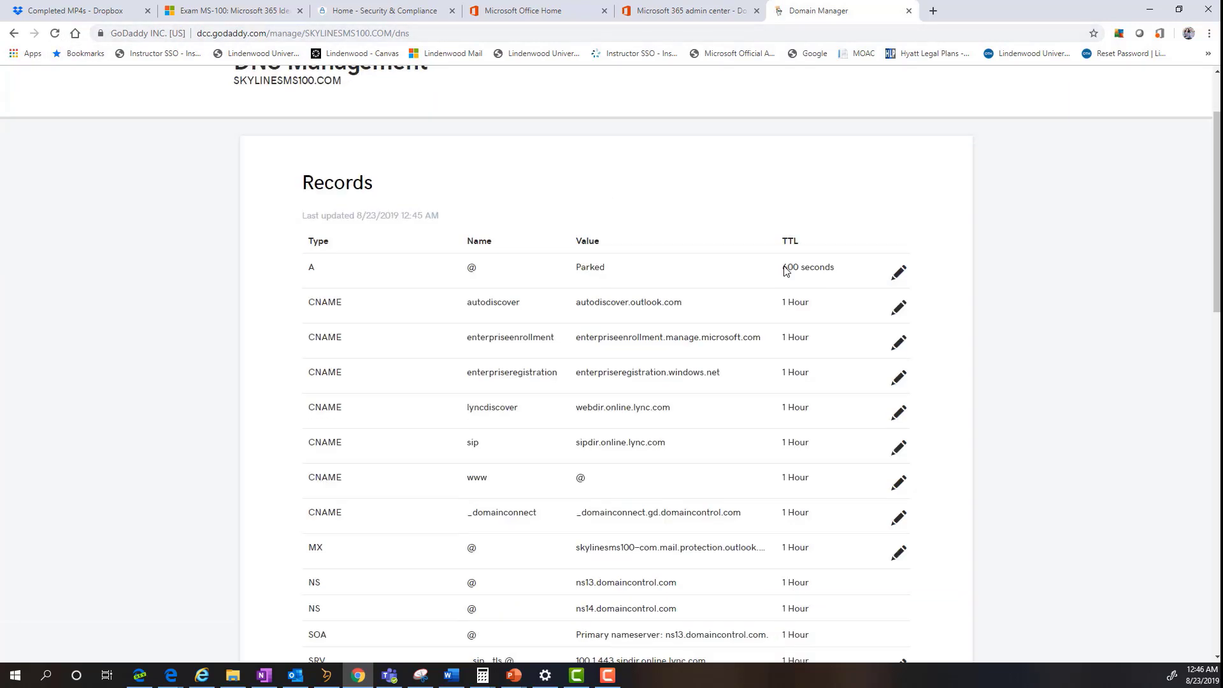
{"action": "scroll", "coordinate": [788, 270], "scroll_direction": "down", "scroll_amount": 3}
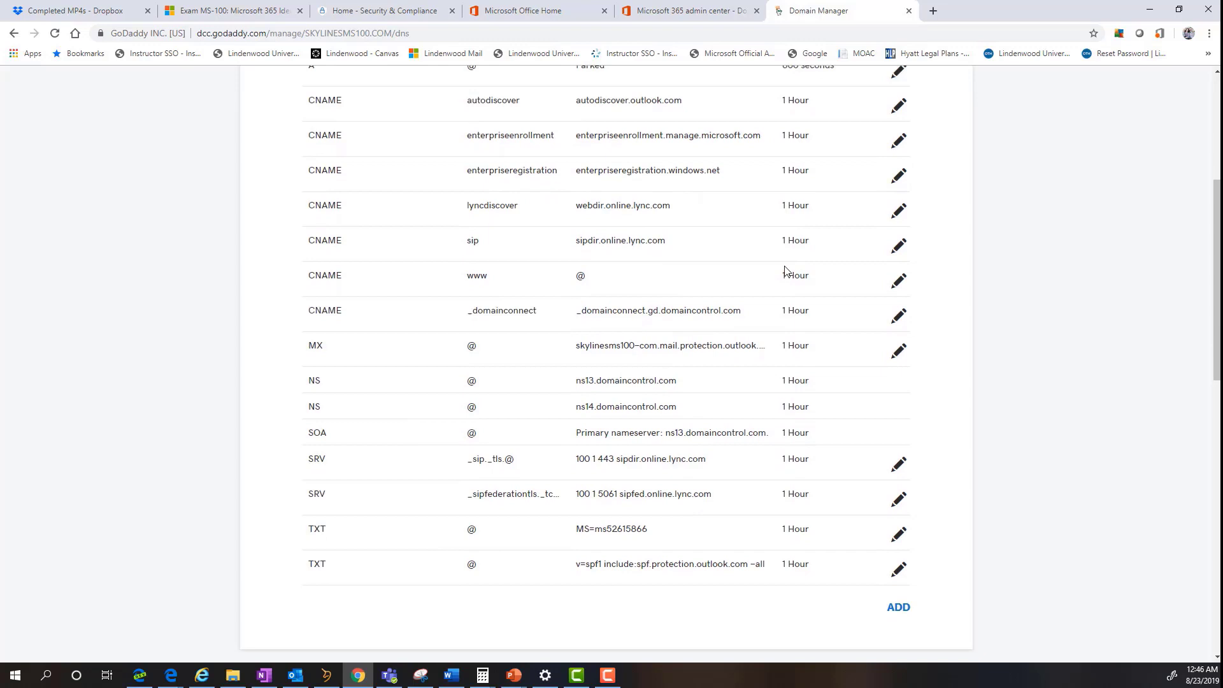
{"action": "scroll", "coordinate": [787, 271], "scroll_direction": "up", "scroll_amount": 1}
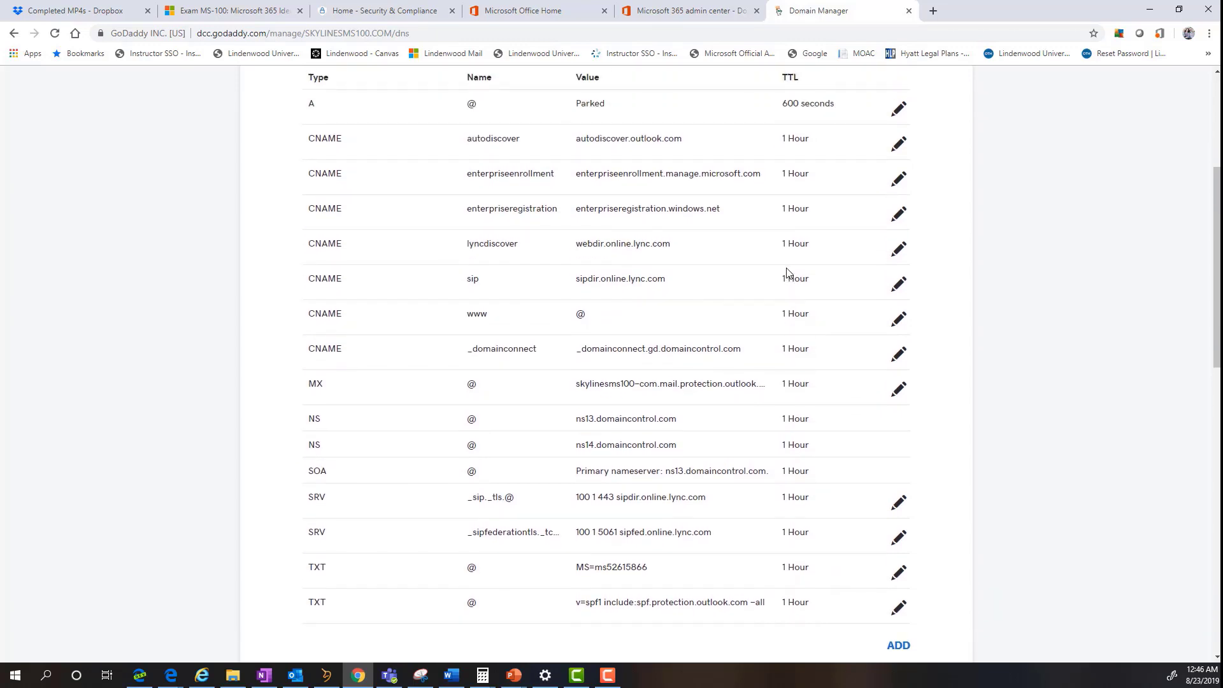
{"action": "scroll", "coordinate": [887, 388], "scroll_direction": "up", "scroll_amount": 3}
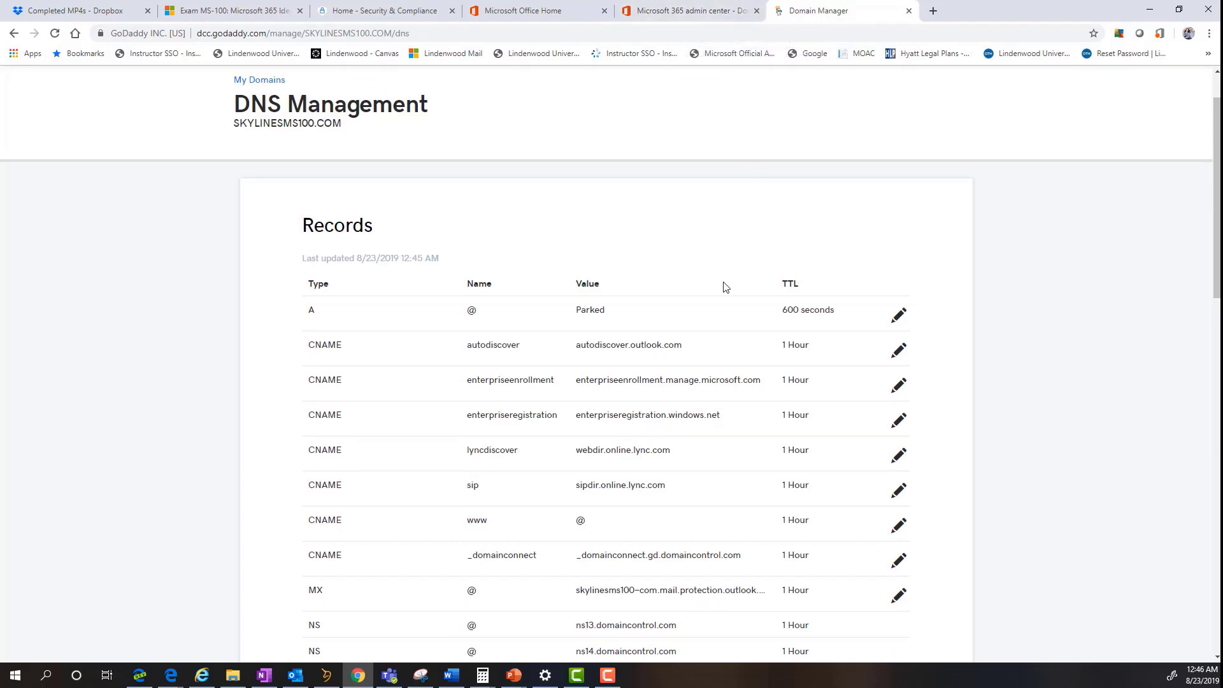
{"action": "scroll", "coordinate": [741, 329], "scroll_direction": "down", "scroll_amount": 3}
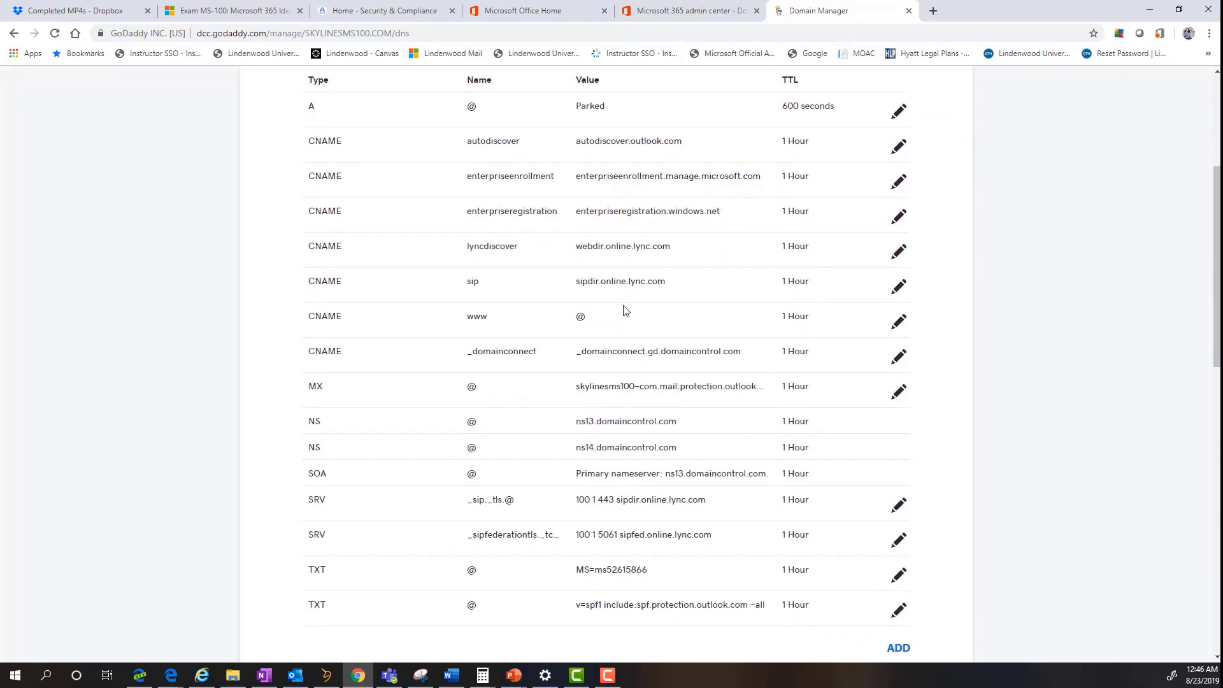
- Return to the admin center and close the Required DNS settings panel
{"action": "left_click", "coordinate": [707, 10]}
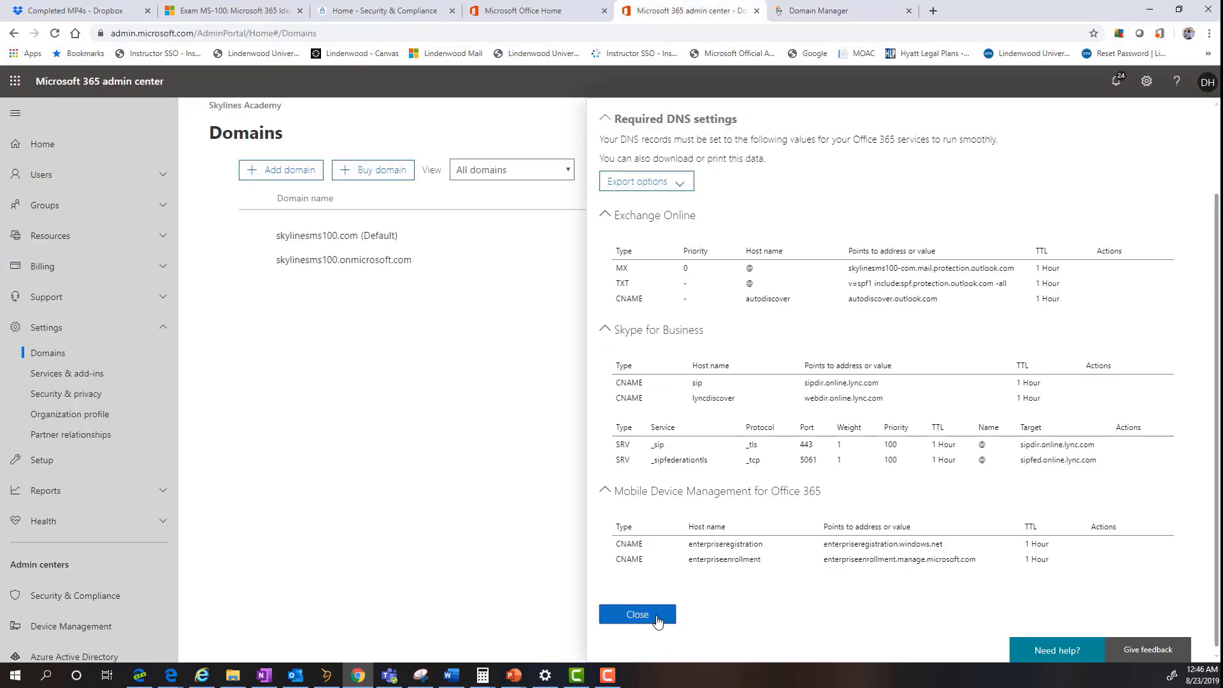
{"action": "left_click", "coordinate": [654, 617]}
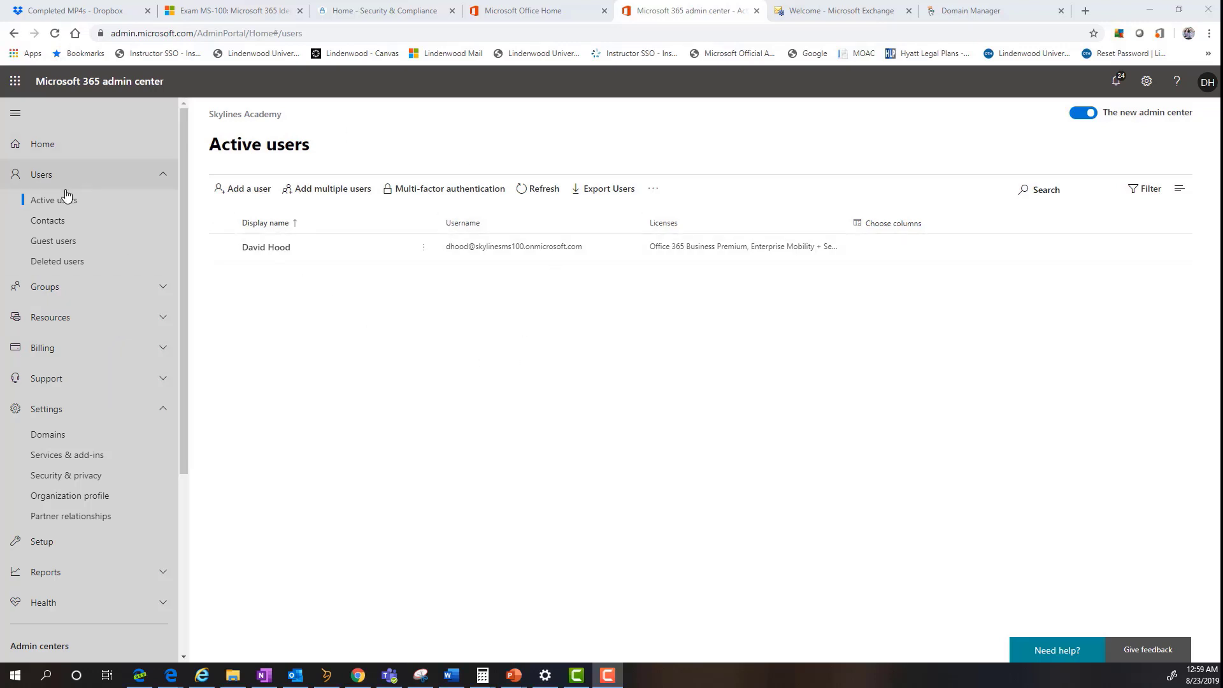
- Scroll the Exchange admin center dashboard to view recipients, permissions and mail flow
{"action": "scroll", "coordinate": [89, 312], "scroll_direction": "down", "scroll_amount": 5}
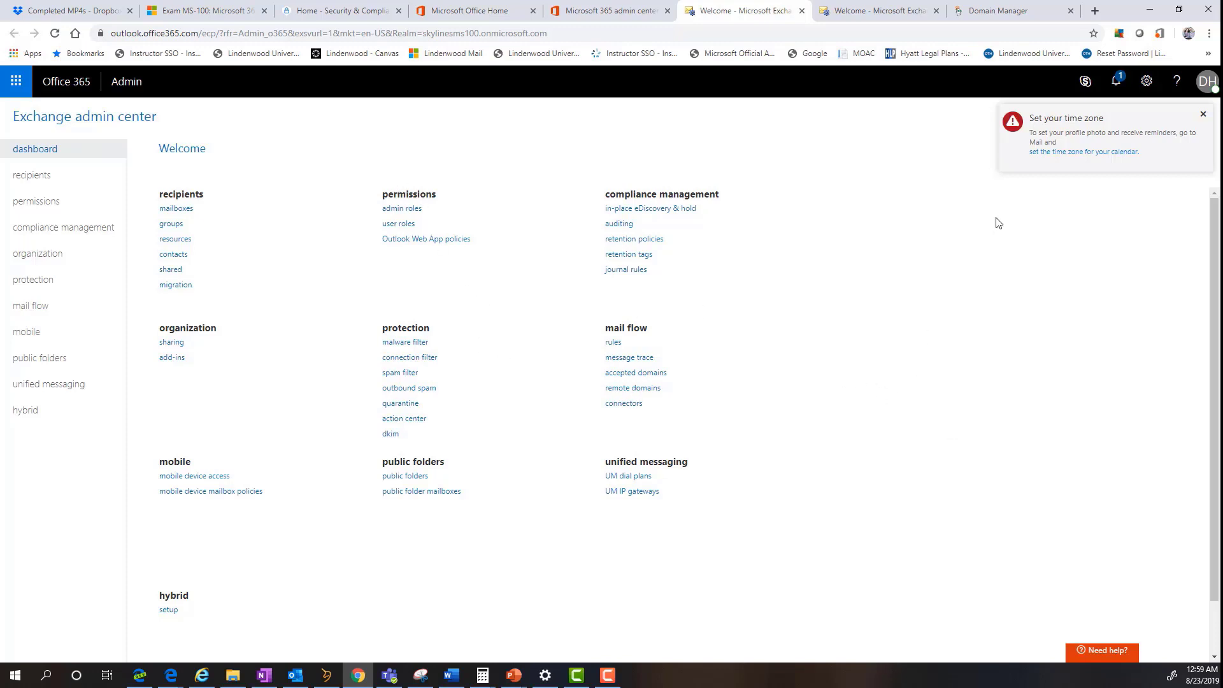
- Dismiss the time zone reminder and make skylinesms100.com the default accepted domain
{"action": "left_click", "coordinate": [1203, 114]}
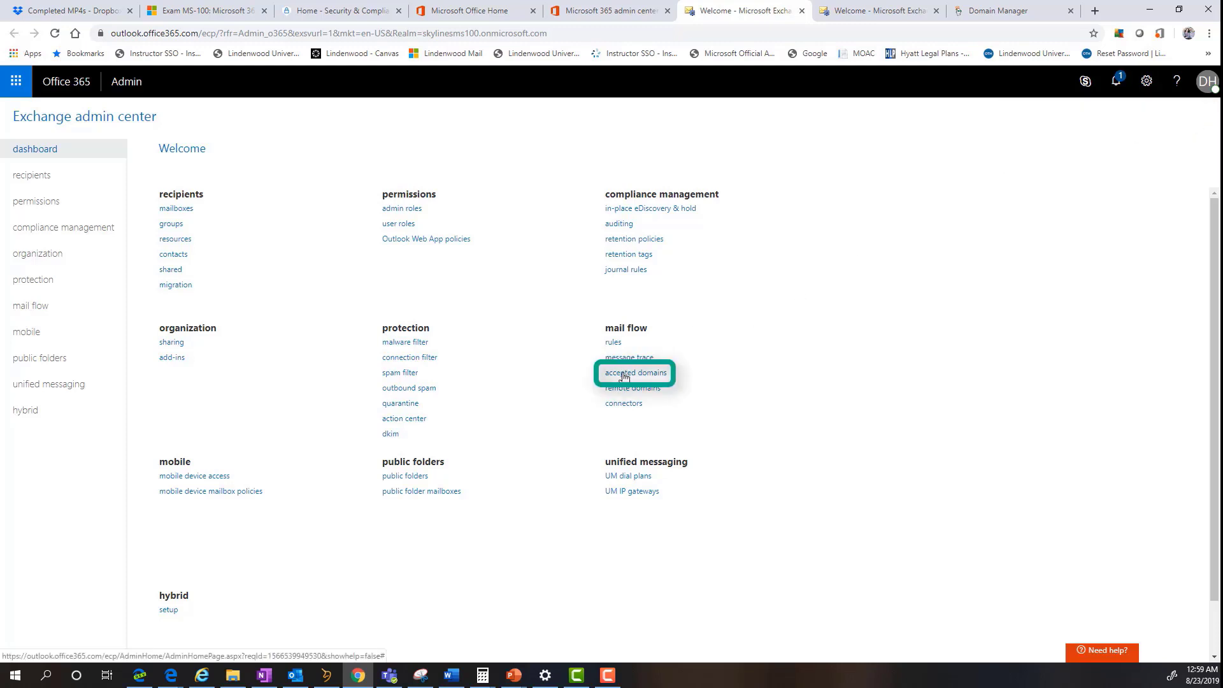
{"action": "left_click", "coordinate": [623, 376]}
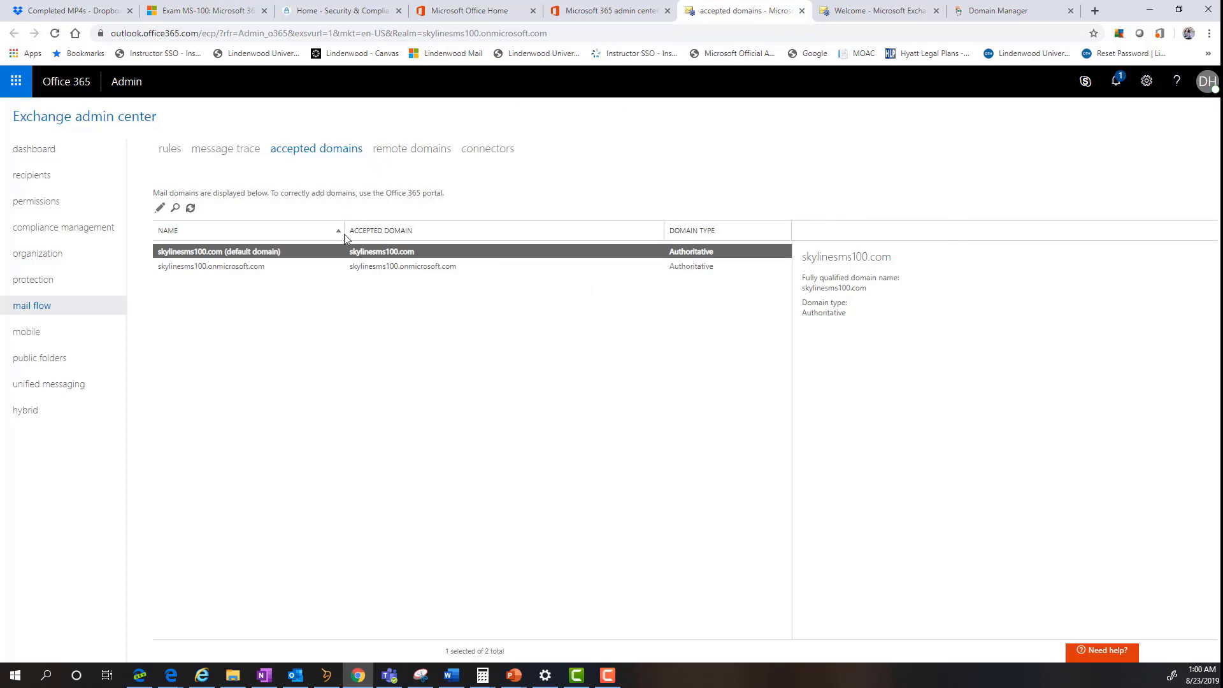
{"action": "double_click", "coordinate": [454, 252]}
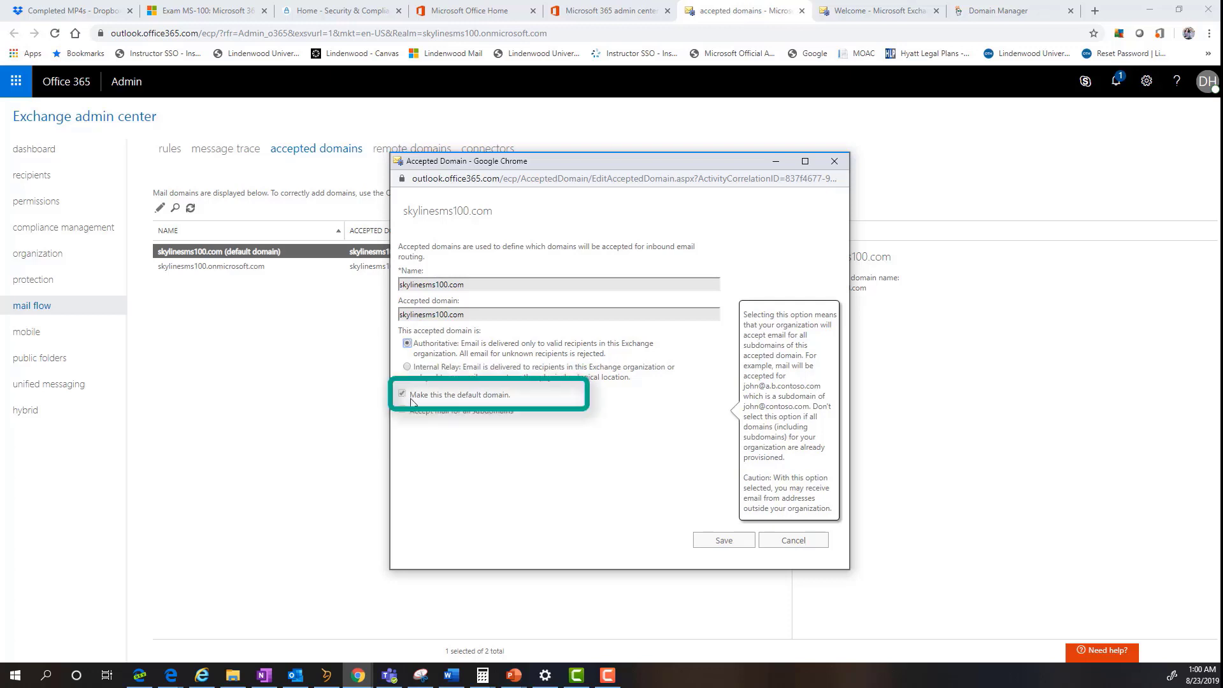
{"action": "mouse_move", "coordinate": [441, 402]}
{"action": "left_click", "coordinate": [736, 543]}
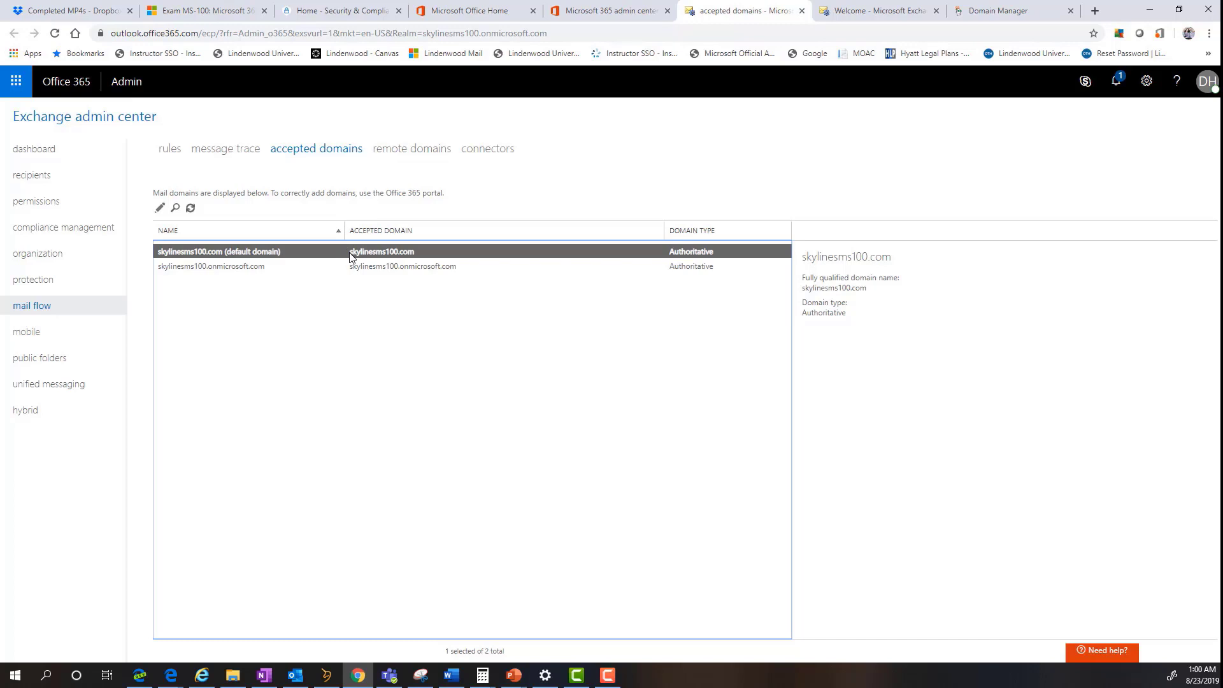
- Start a new user with first name John, last name Smith and username jsmith
{"action": "left_click", "coordinate": [609, 11]}
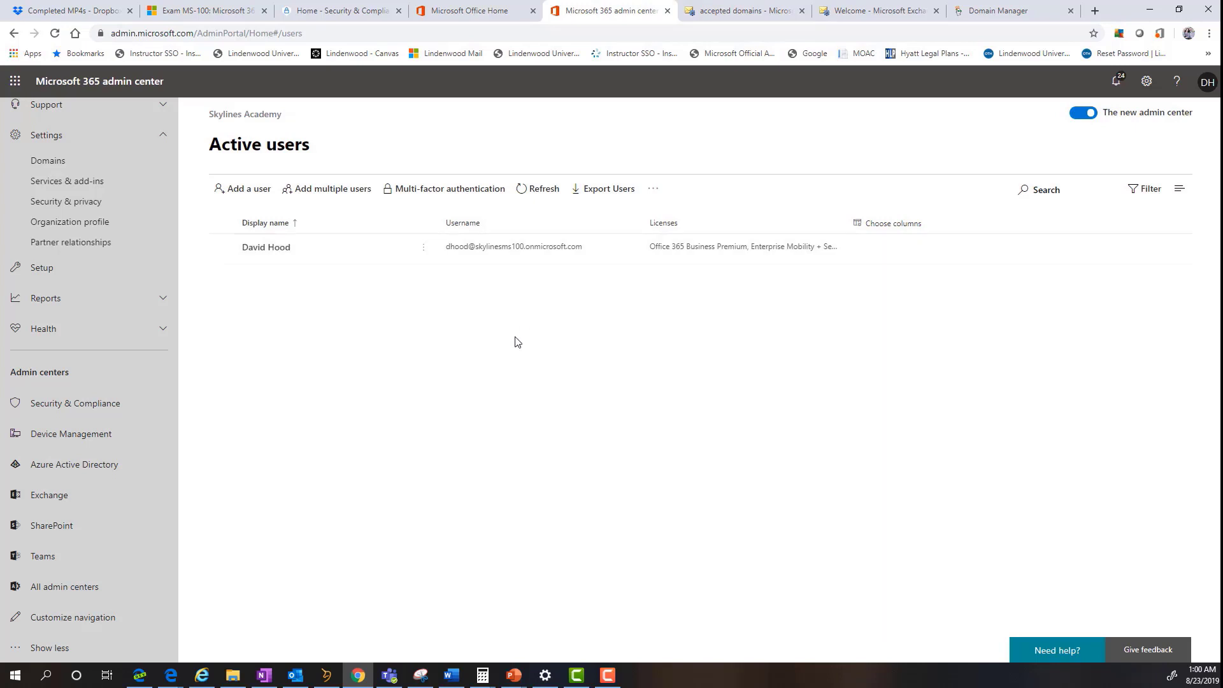
{"action": "left_click", "coordinate": [237, 190]}
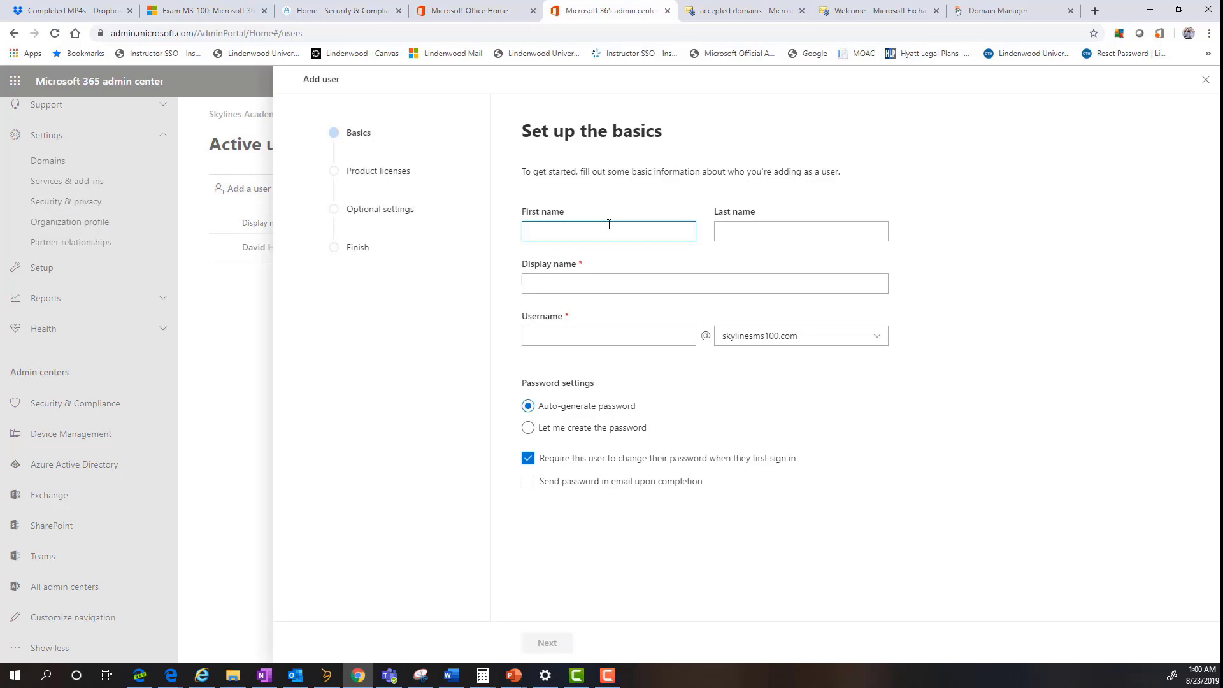
{"action": "type", "text": "John"}
{"action": "key", "text": "Tab"}
{"action": "type", "text": "Smith"}
{"action": "key", "text": "Tab"}
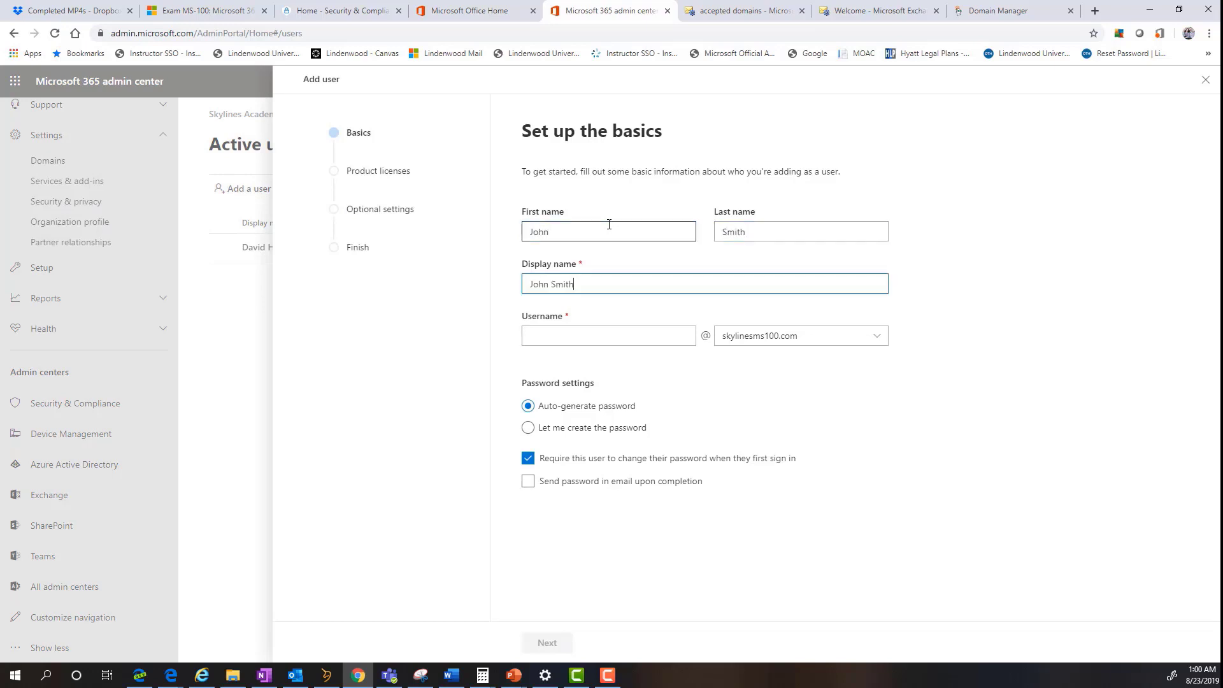
{"action": "key", "text": "Tab"}
{"action": "type", "text": "John"}
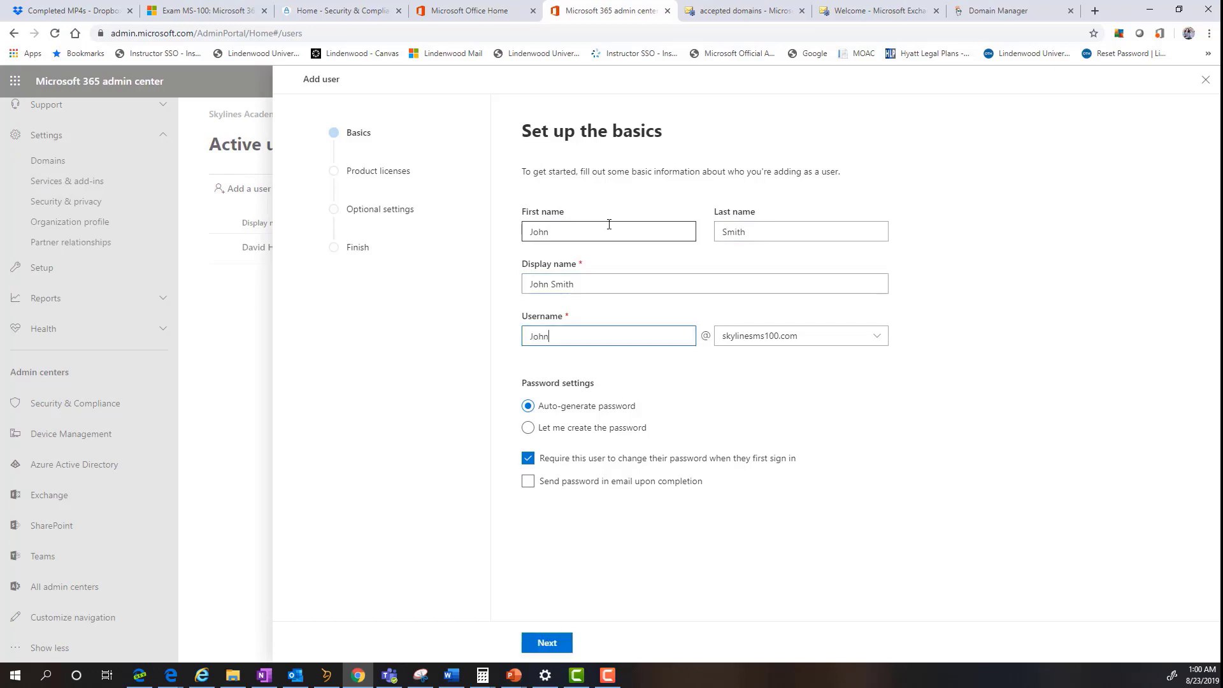
{"action": "key", "text": "BackSpace"}
{"action": "key", "text": "BackSpace"}
{"action": "key", "text": "BackSpace"}
{"action": "key", "text": "BackSpace"}
{"action": "type", "text": "jsmith"}
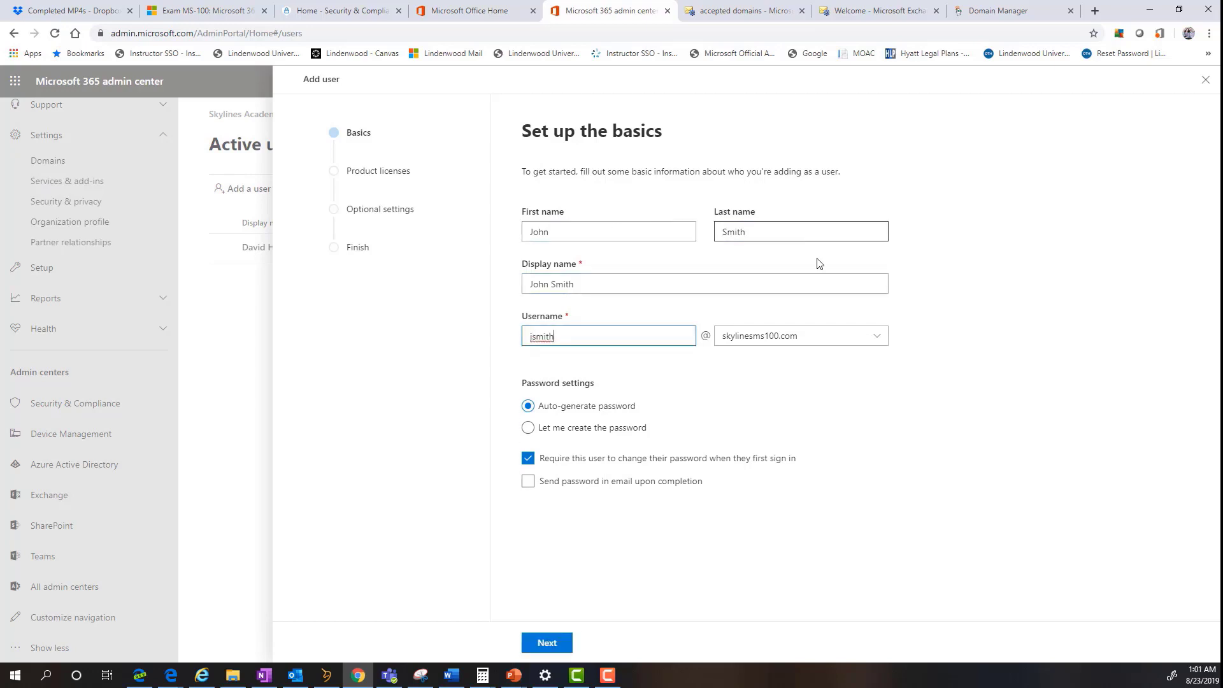
- Put the username on skylinesms100.com and give the user a manually set password
{"action": "left_click", "coordinate": [832, 342]}
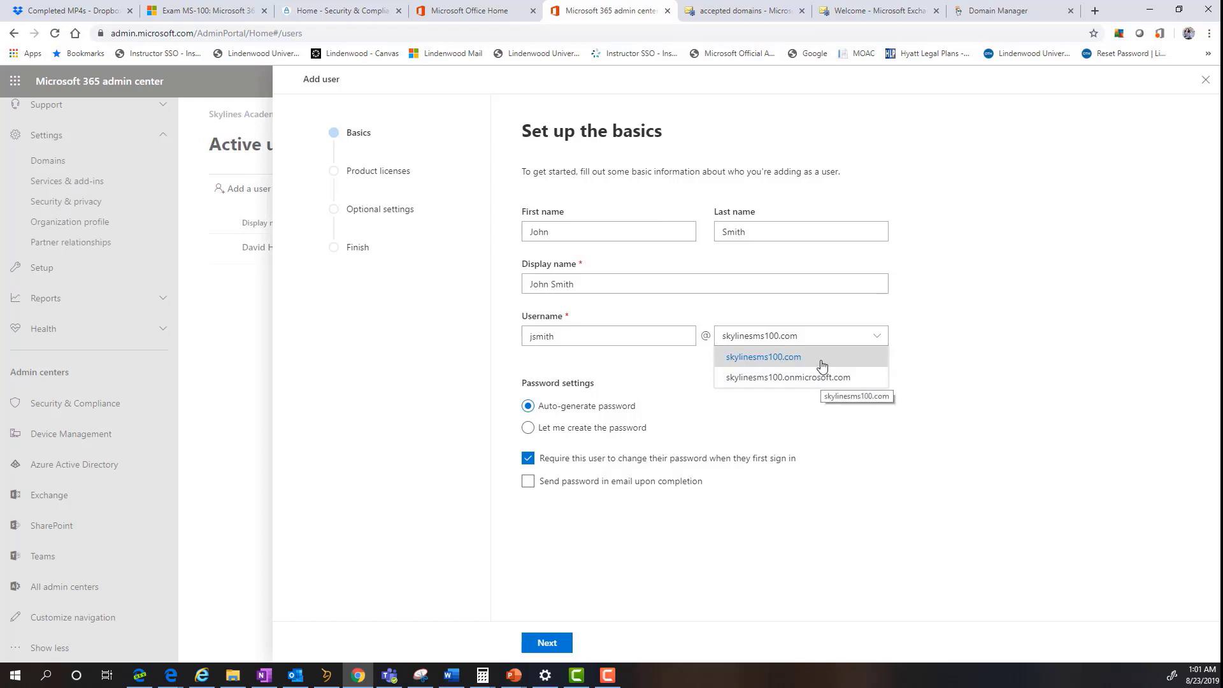
{"action": "left_click", "coordinate": [821, 365]}
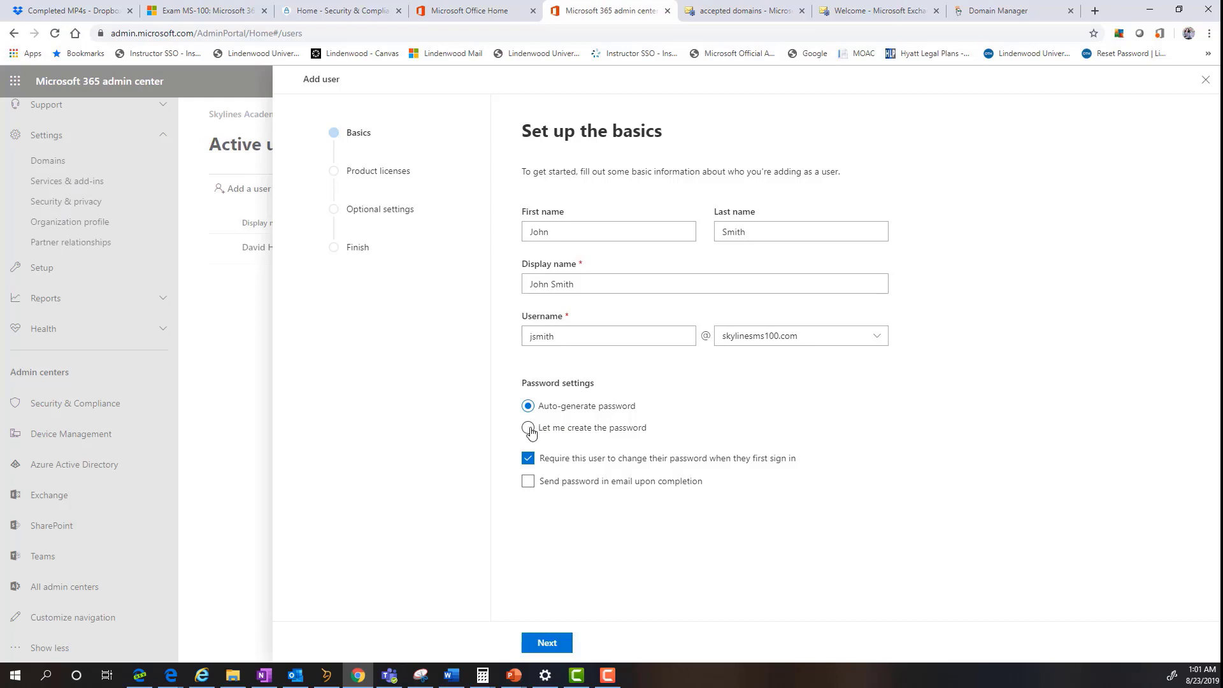
{"action": "left_click", "coordinate": [531, 428]}
{"action": "left_click", "coordinate": [588, 467]}
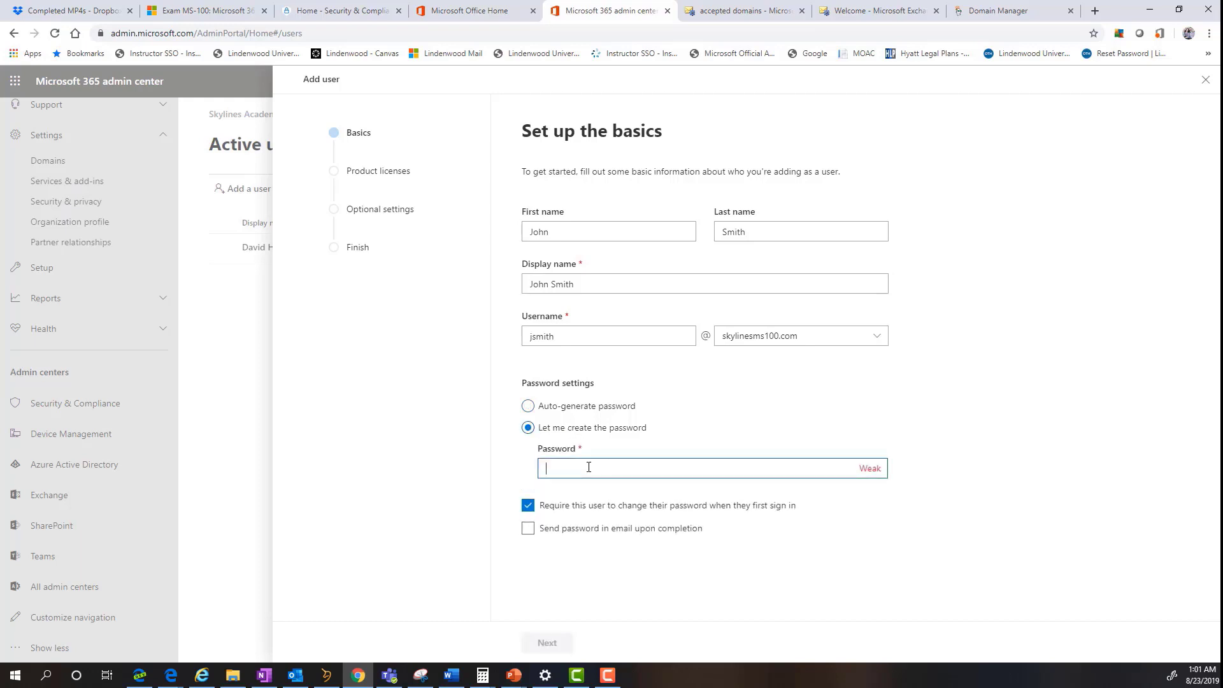
{"action": "type", "text": "Pa$$w0rd1"}
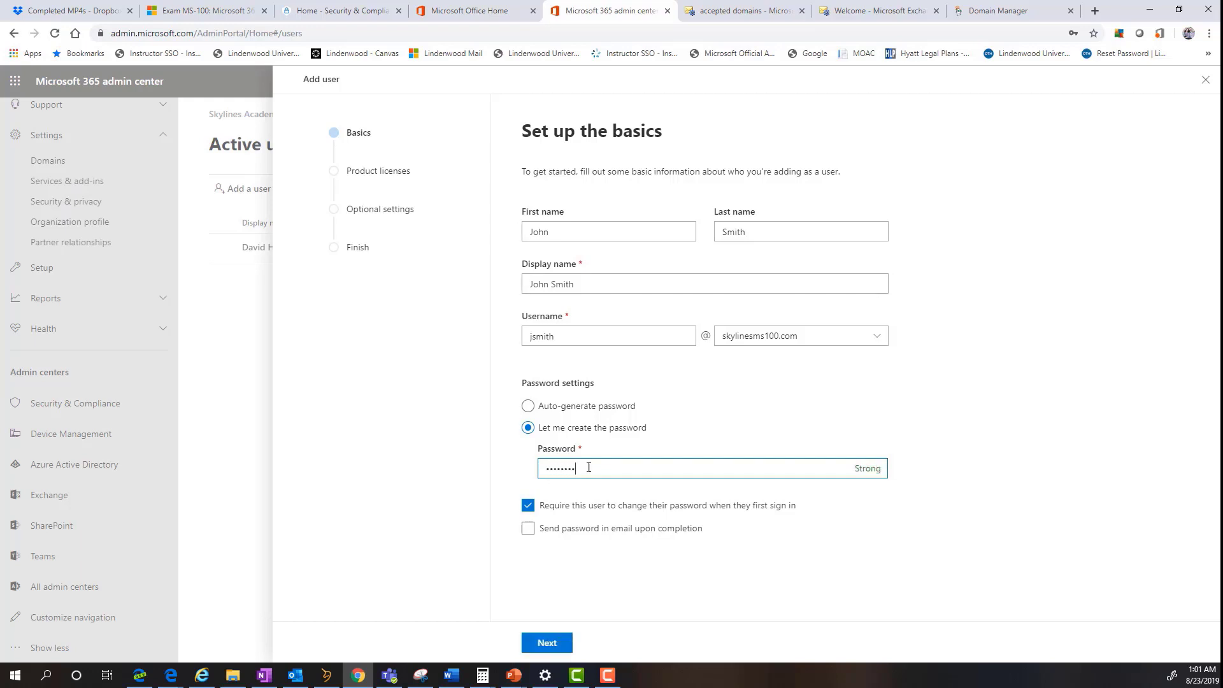
{"action": "key", "text": "Tab"}
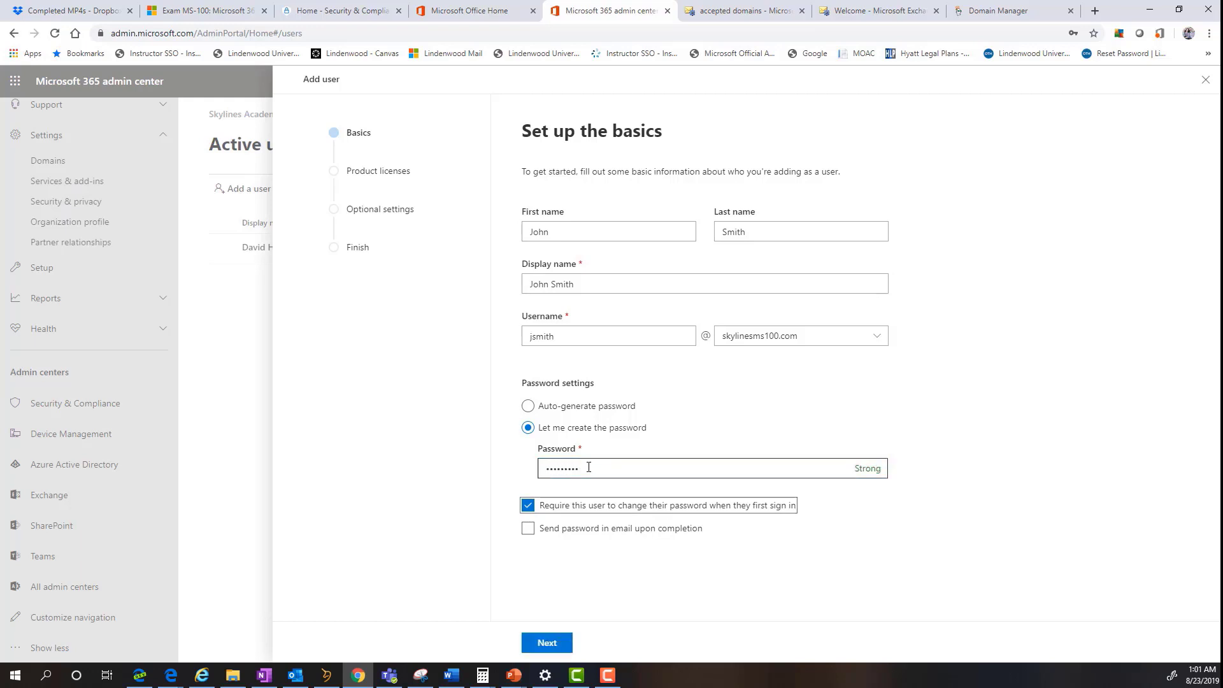
{"action": "left_click", "coordinate": [547, 642]}
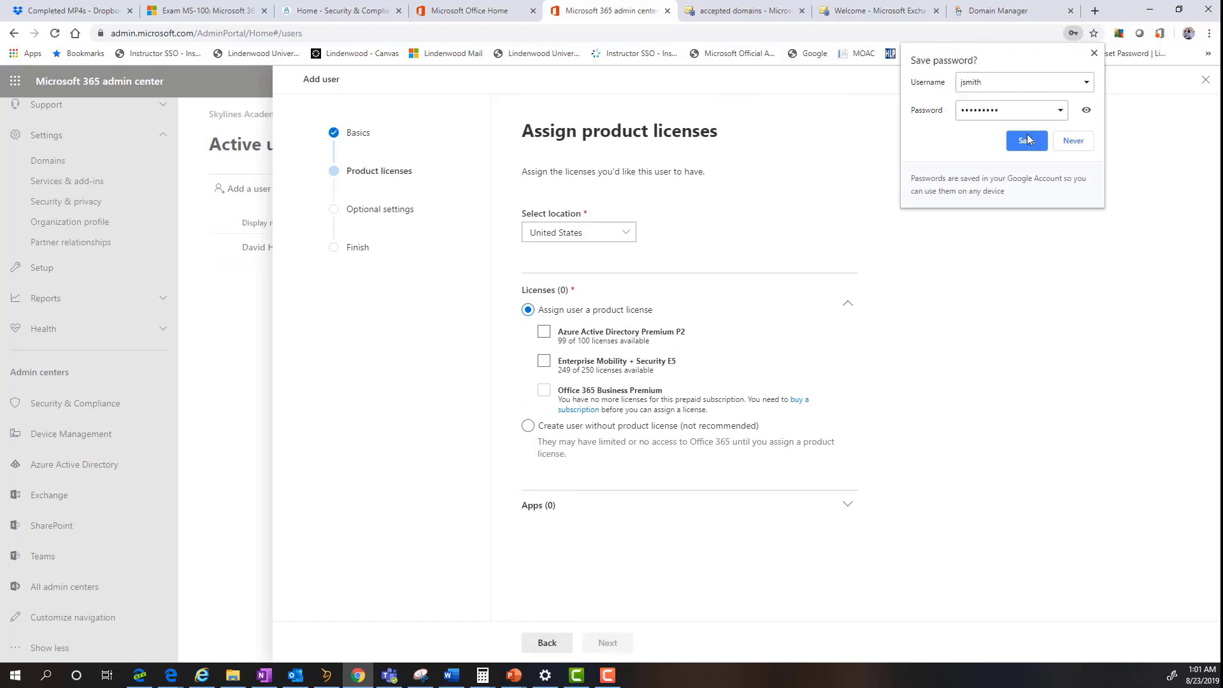
- Decline the browser password save and assign Azure AD Premium P2 and EMS E5 licenses
{"action": "left_click", "coordinate": [1071, 140]}
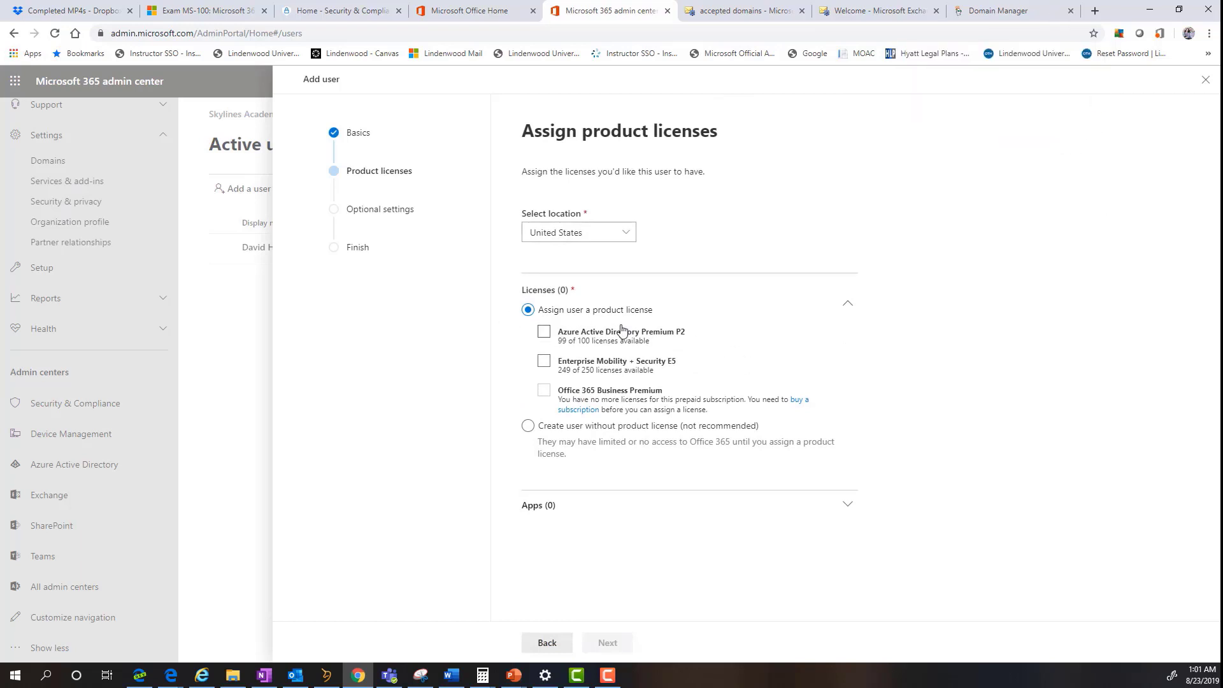
{"action": "left_click", "coordinate": [544, 332]}
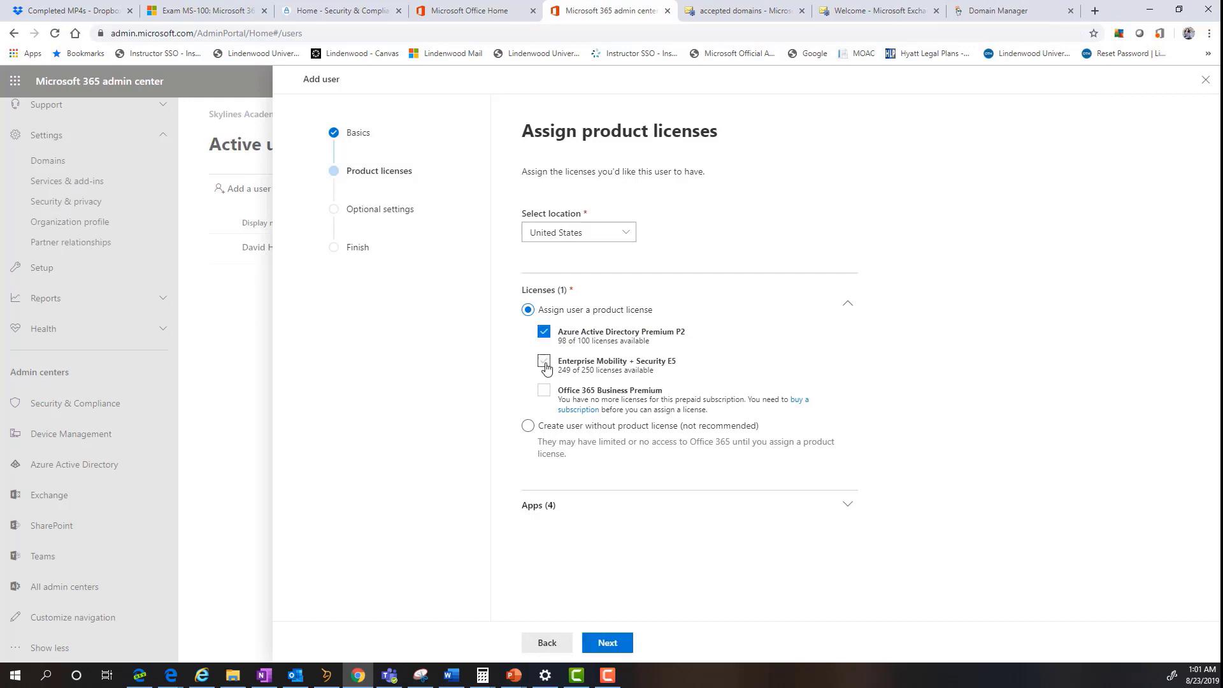
{"action": "left_click", "coordinate": [545, 365]}
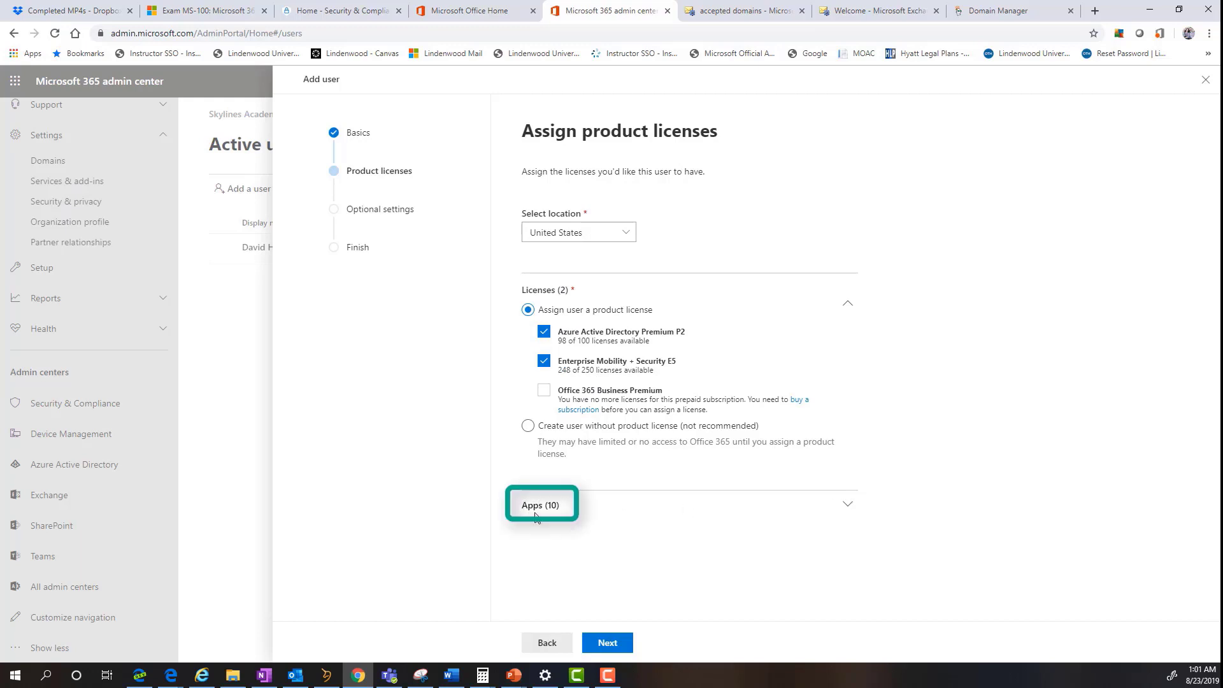
{"action": "left_click", "coordinate": [841, 505]}
{"action": "scroll", "coordinate": [842, 506], "scroll_direction": "down", "scroll_amount": 1}
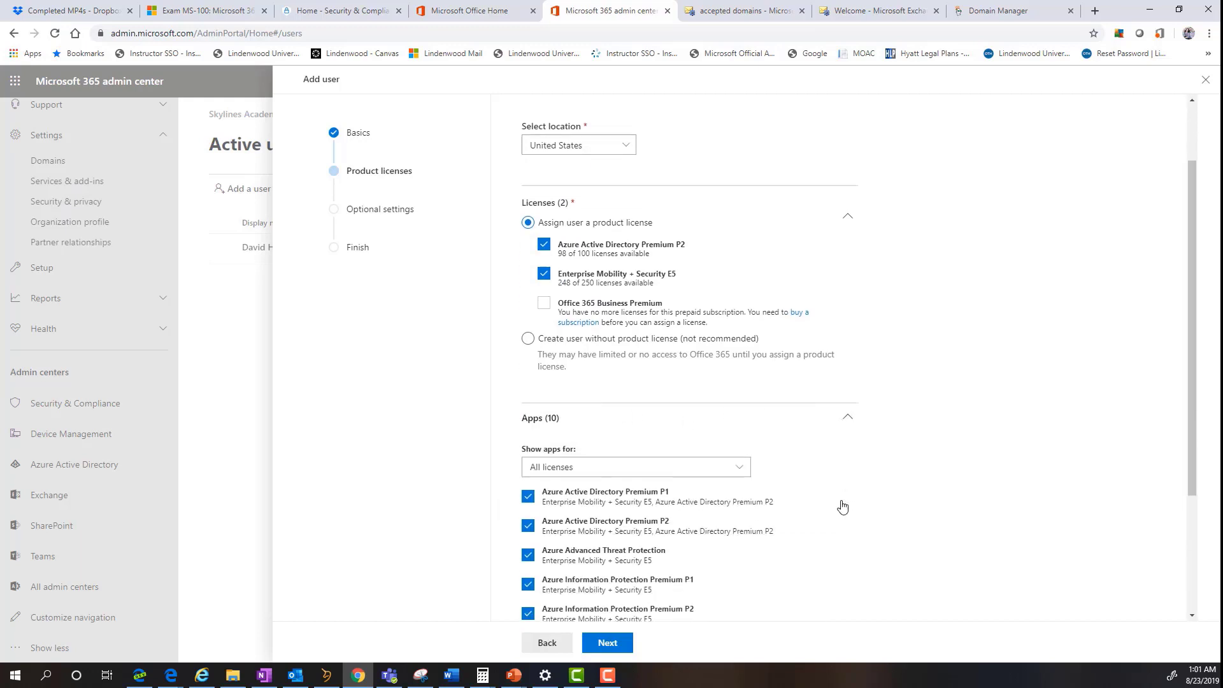
{"action": "scroll", "coordinate": [728, 332], "scroll_direction": "down", "scroll_amount": 3}
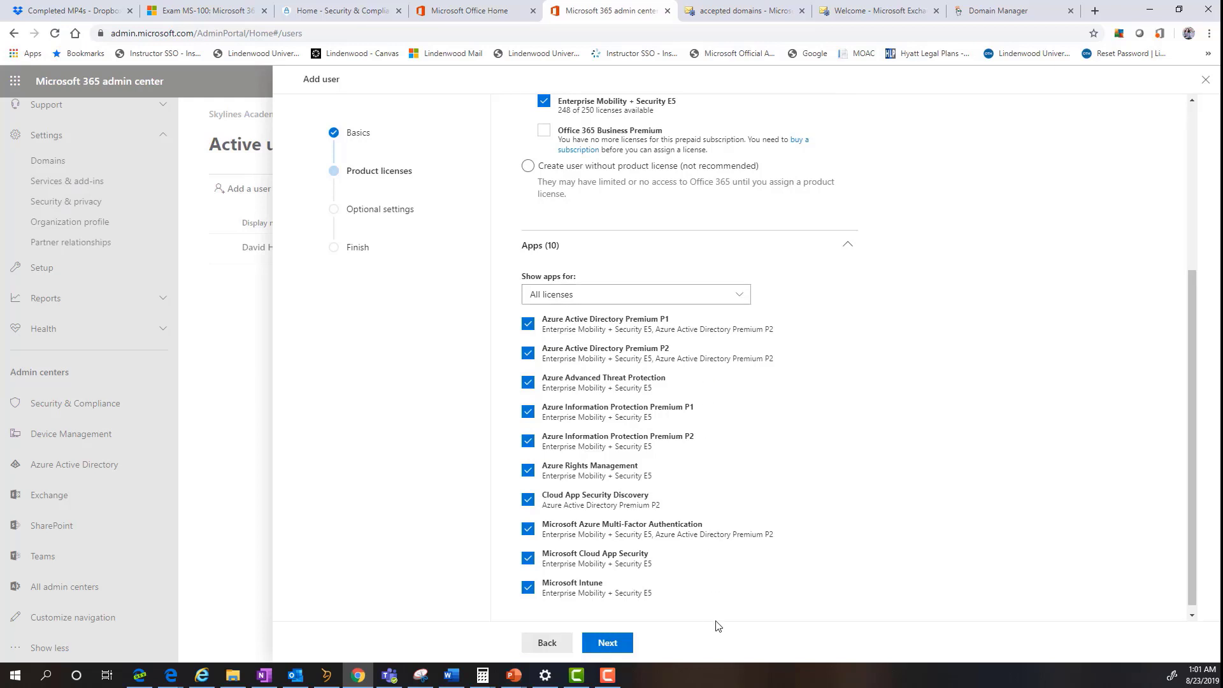
{"action": "scroll", "coordinate": [718, 624], "scroll_direction": "up", "scroll_amount": 2}
{"action": "scroll", "coordinate": [717, 624], "scroll_direction": "down", "scroll_amount": 2}
{"action": "scroll", "coordinate": [716, 625], "scroll_direction": "up", "scroll_amount": 5}
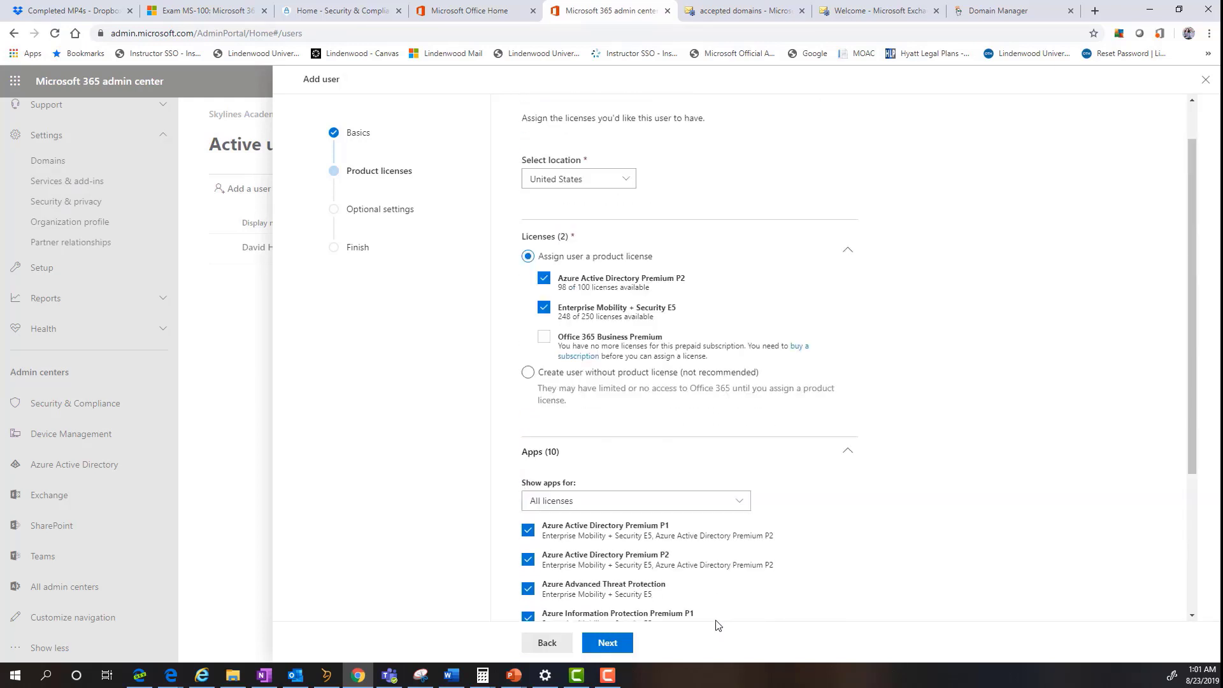
{"action": "left_click", "coordinate": [610, 652]}
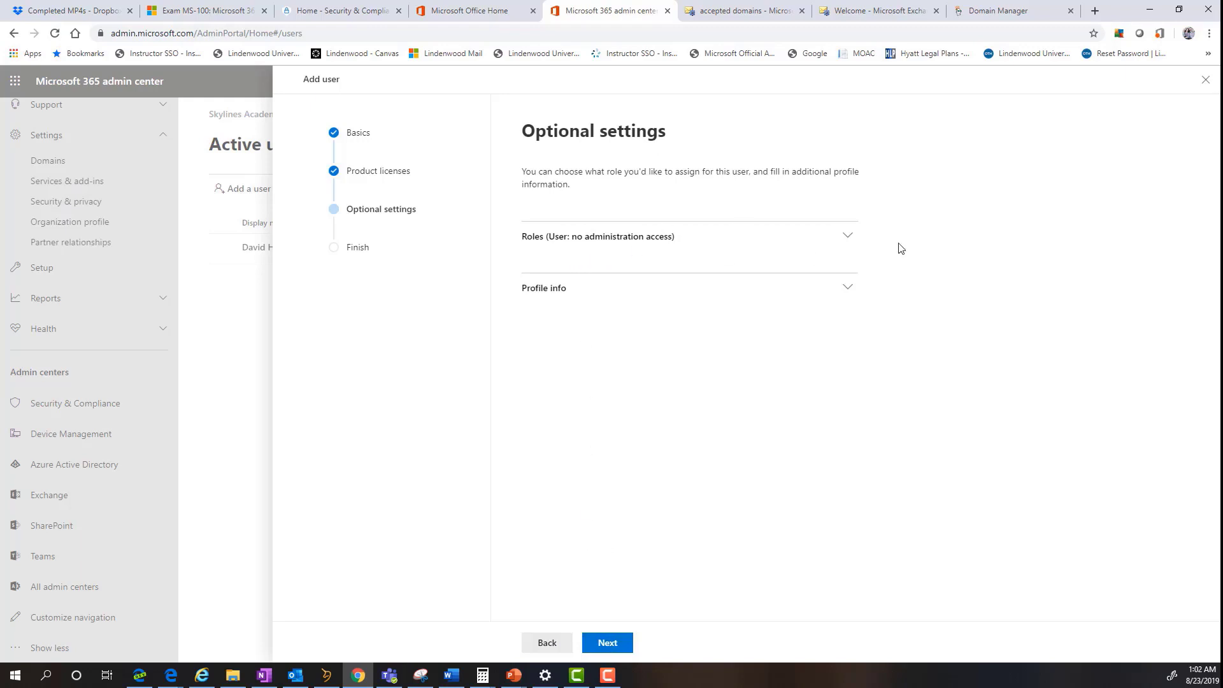
- Keep the User (no administrator access) role, review the summary and finish adding John Smith
{"action": "left_click", "coordinate": [848, 236]}
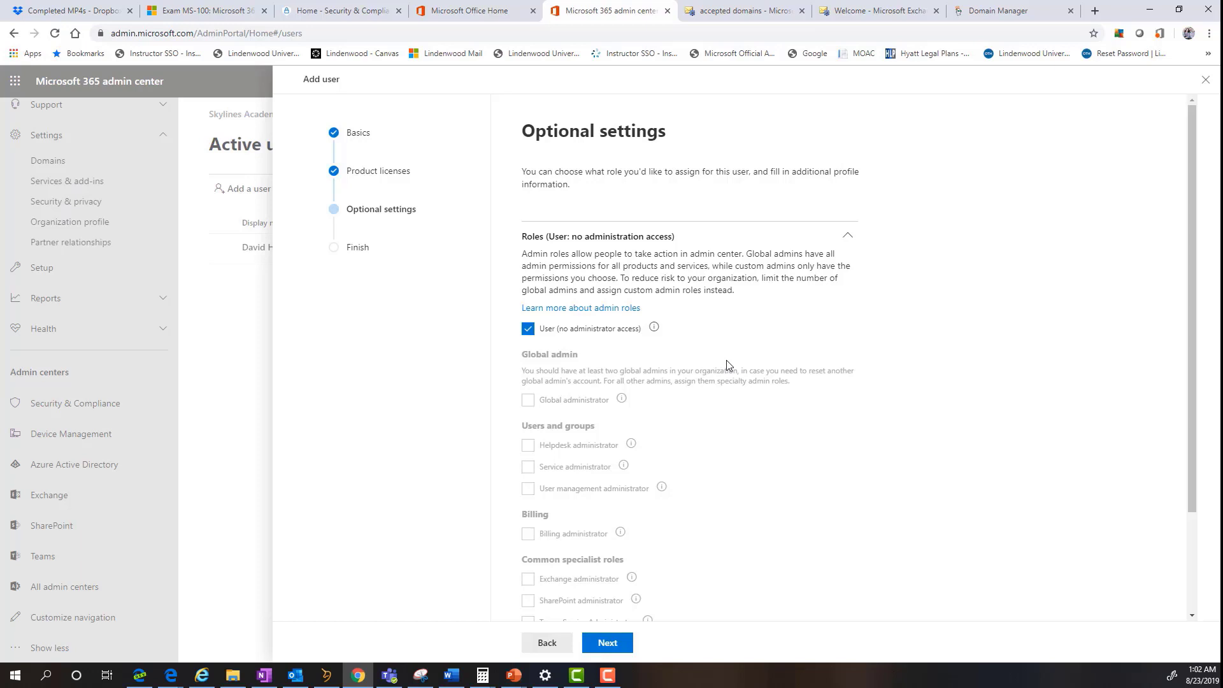
{"action": "scroll", "coordinate": [766, 308], "scroll_direction": "down", "scroll_amount": 2}
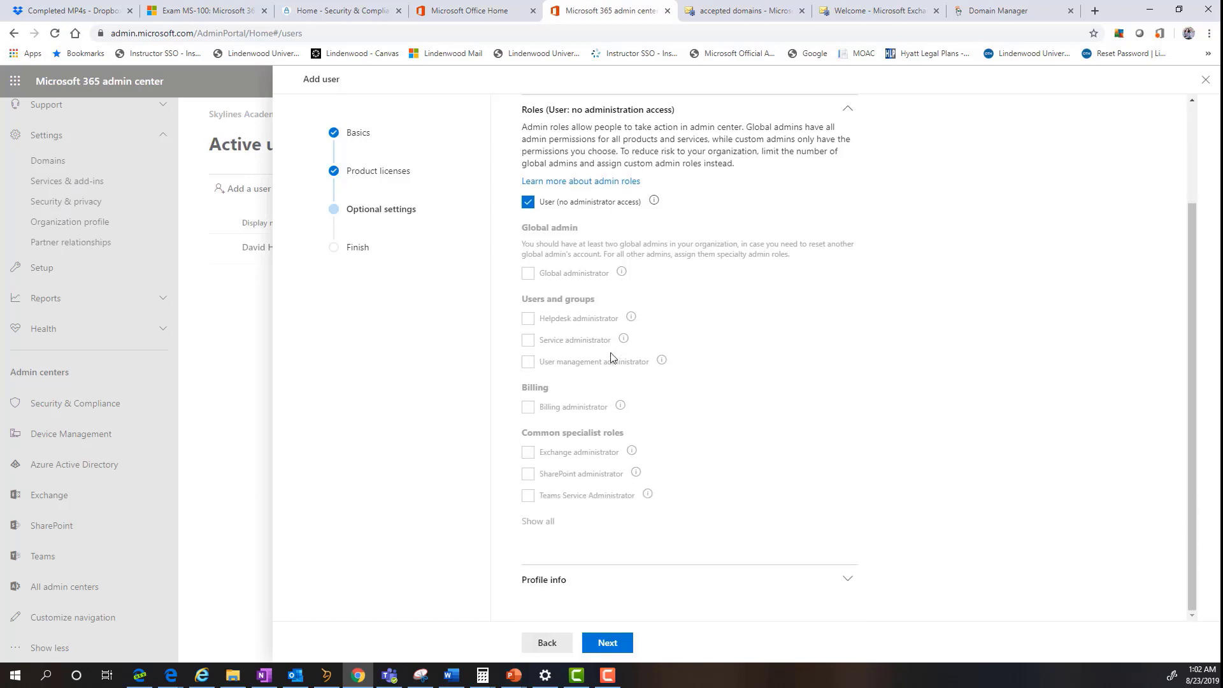
{"action": "mouse_move", "coordinate": [647, 212]}
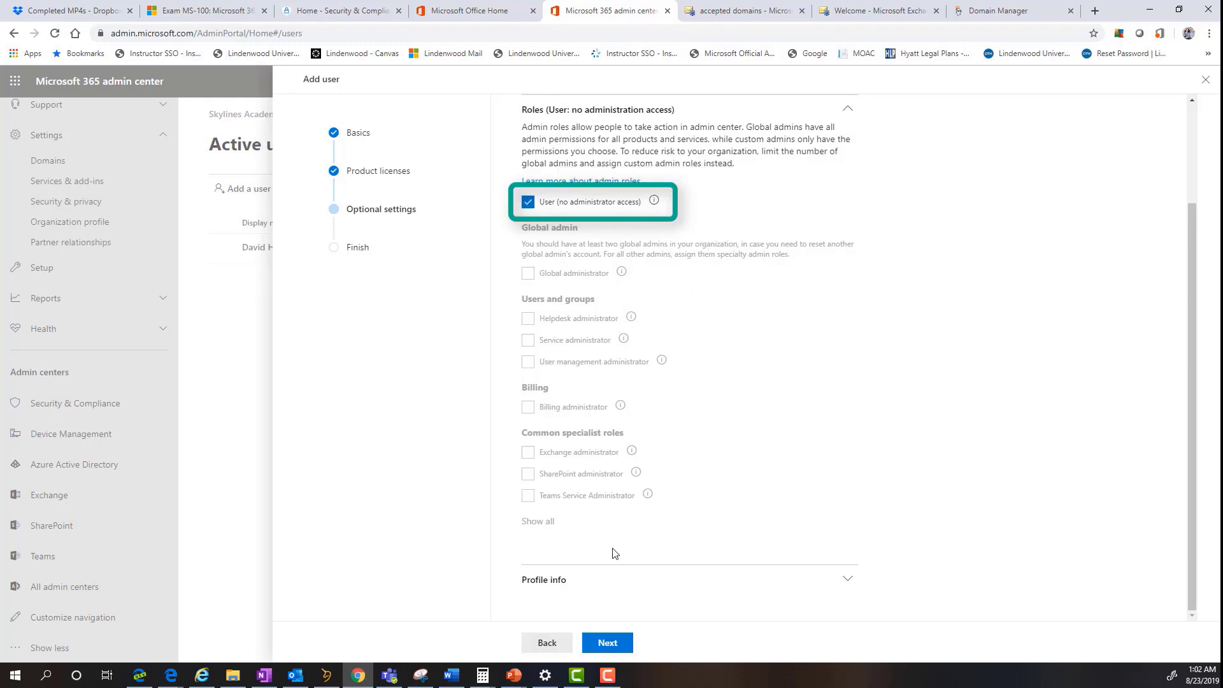
{"action": "left_click", "coordinate": [620, 644]}
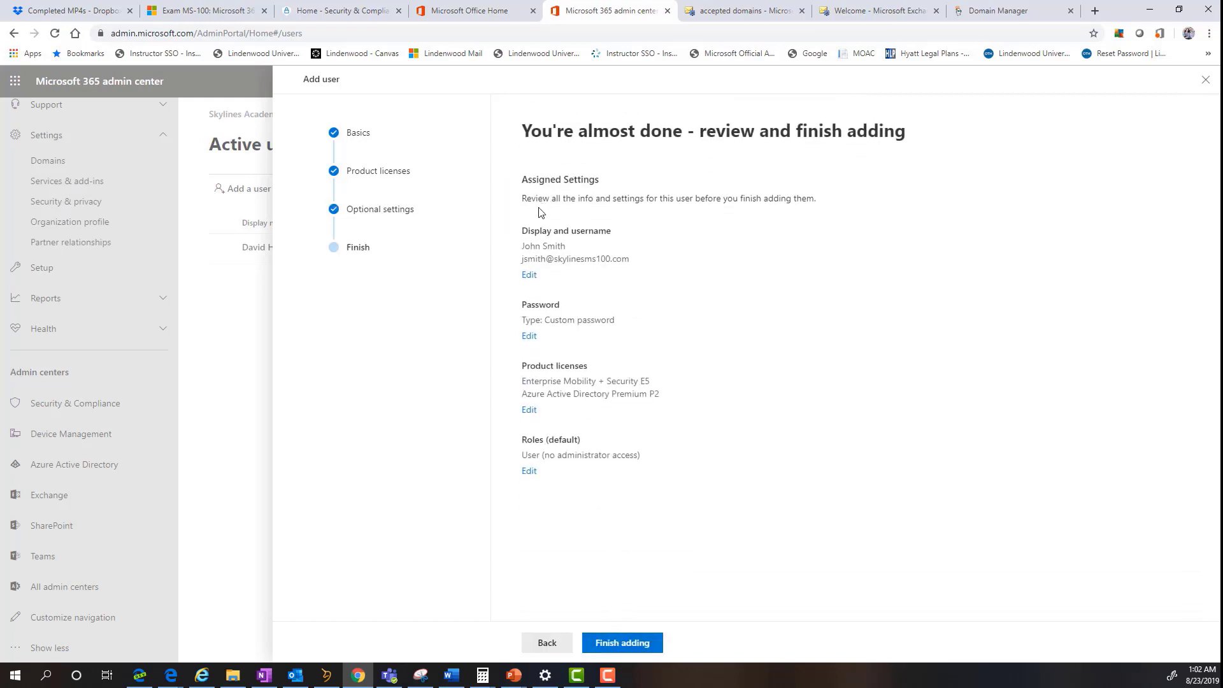
{"action": "left_click", "coordinate": [629, 646]}
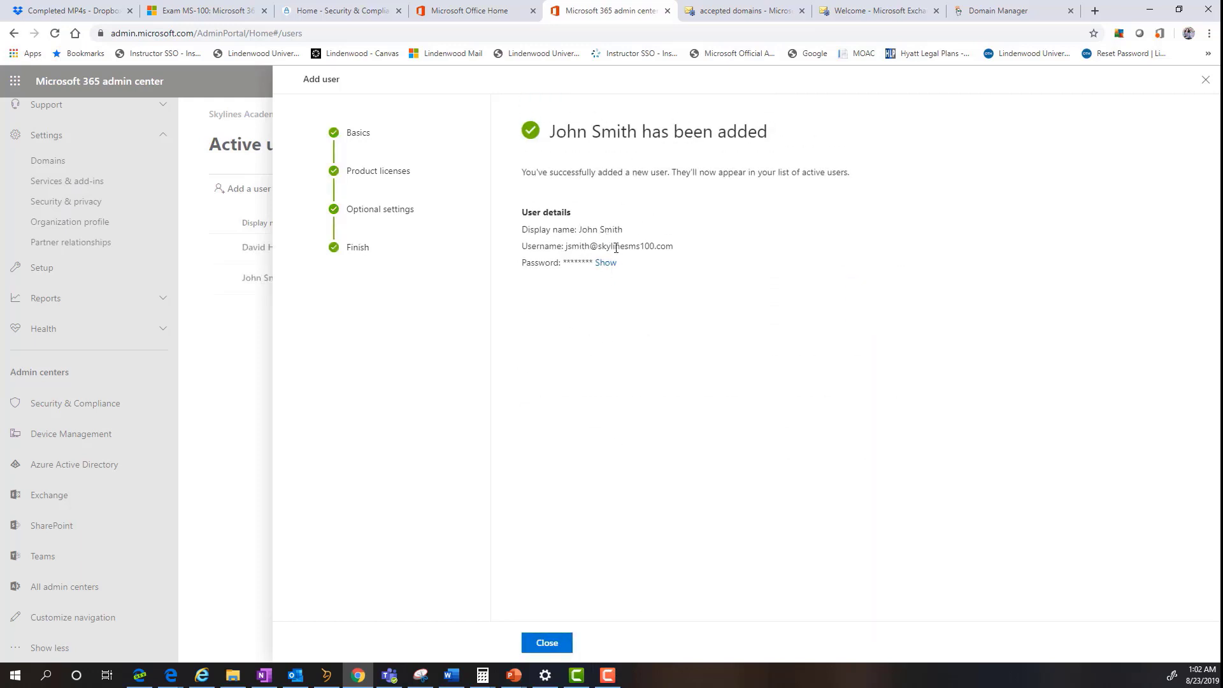
- Highlight the skylinesms100.com domain in the new username, then close the wizard
{"action": "left_click_drag", "start_coordinate": [675, 253], "coordinate": [602, 250]}
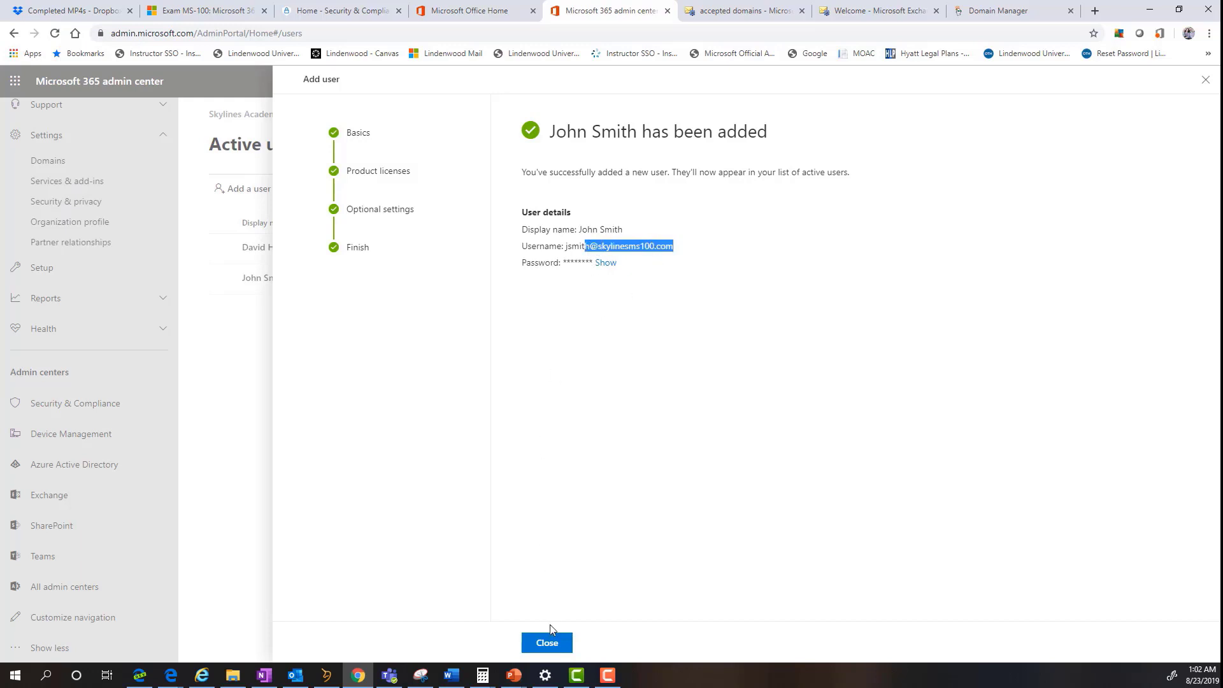
{"action": "left_click", "coordinate": [549, 643]}
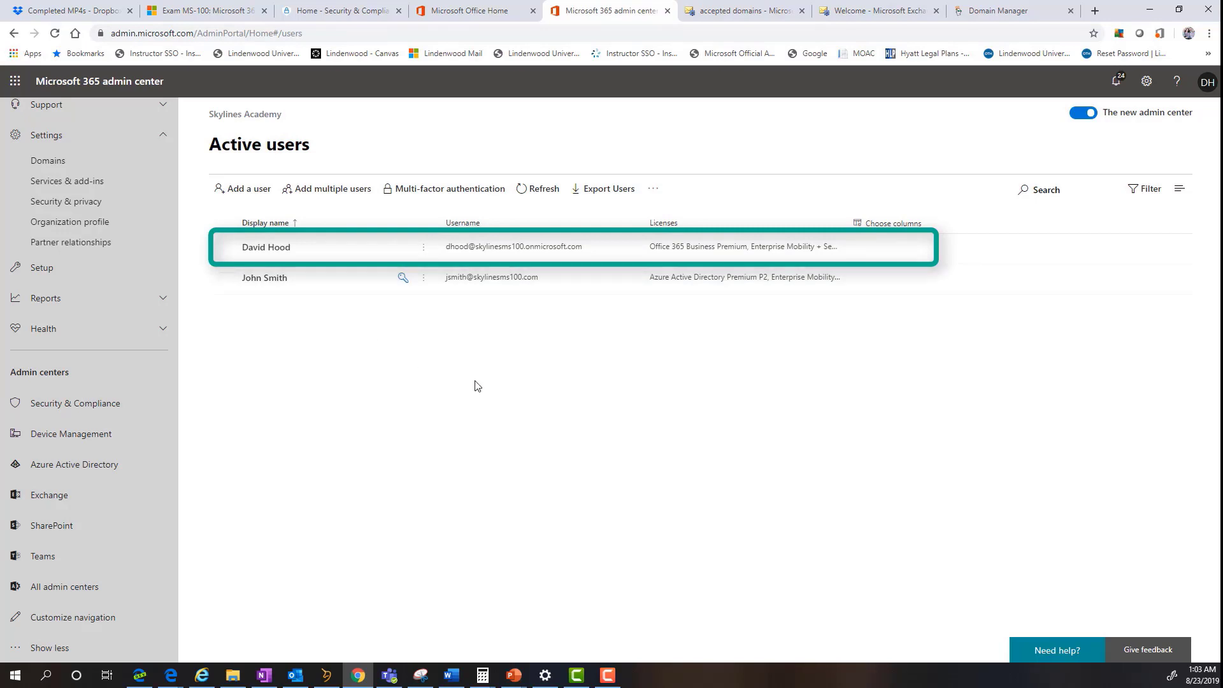
- Switch the admin account's username domain to skylinesms100.com and save the change
{"action": "left_click", "coordinate": [272, 253]}
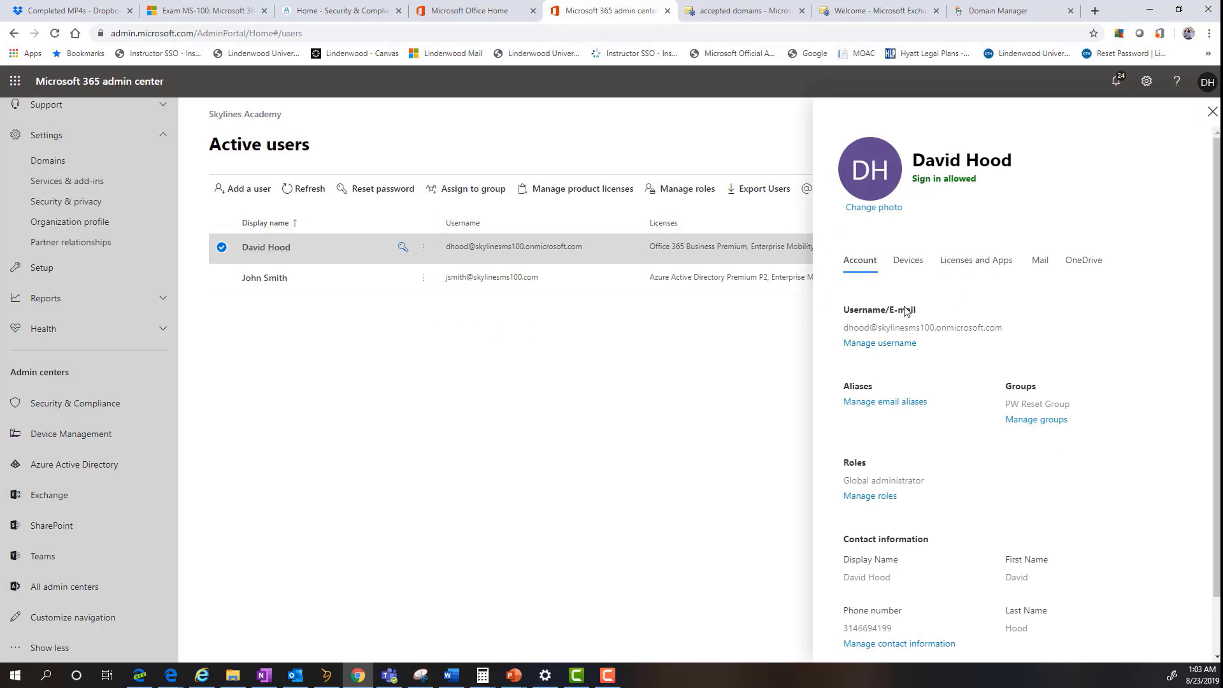
{"action": "left_click", "coordinate": [880, 344]}
{"action": "left_click", "coordinate": [1125, 238]}
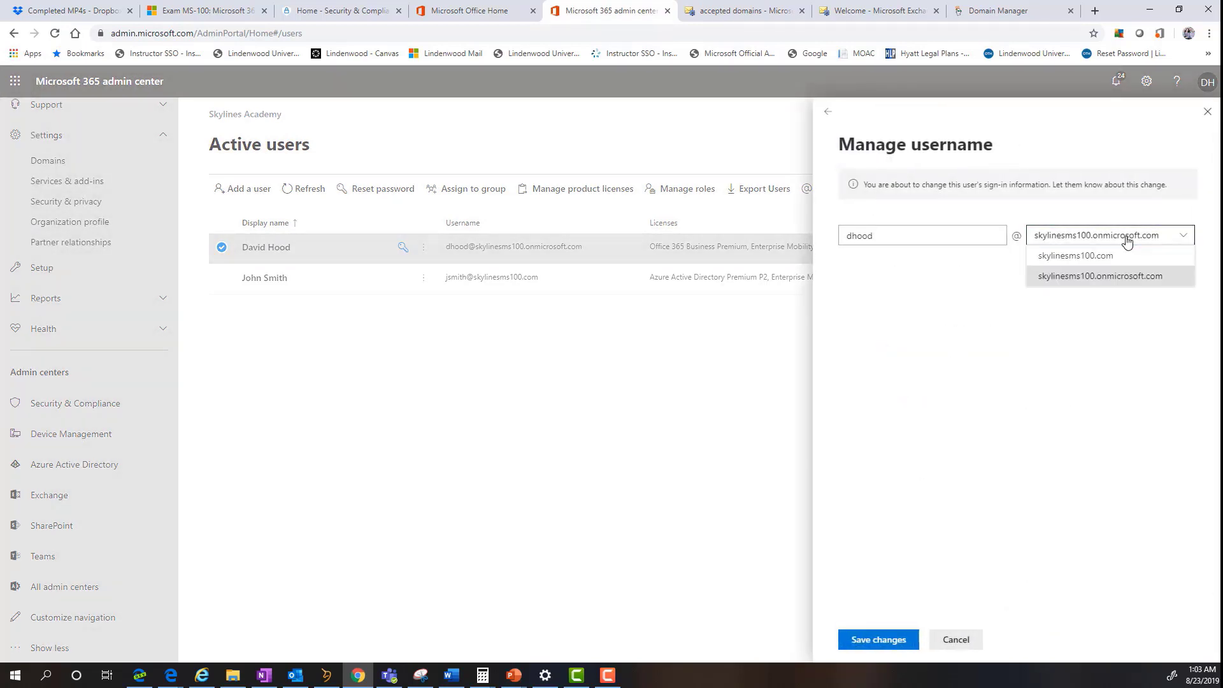
{"action": "left_click", "coordinate": [1097, 257]}
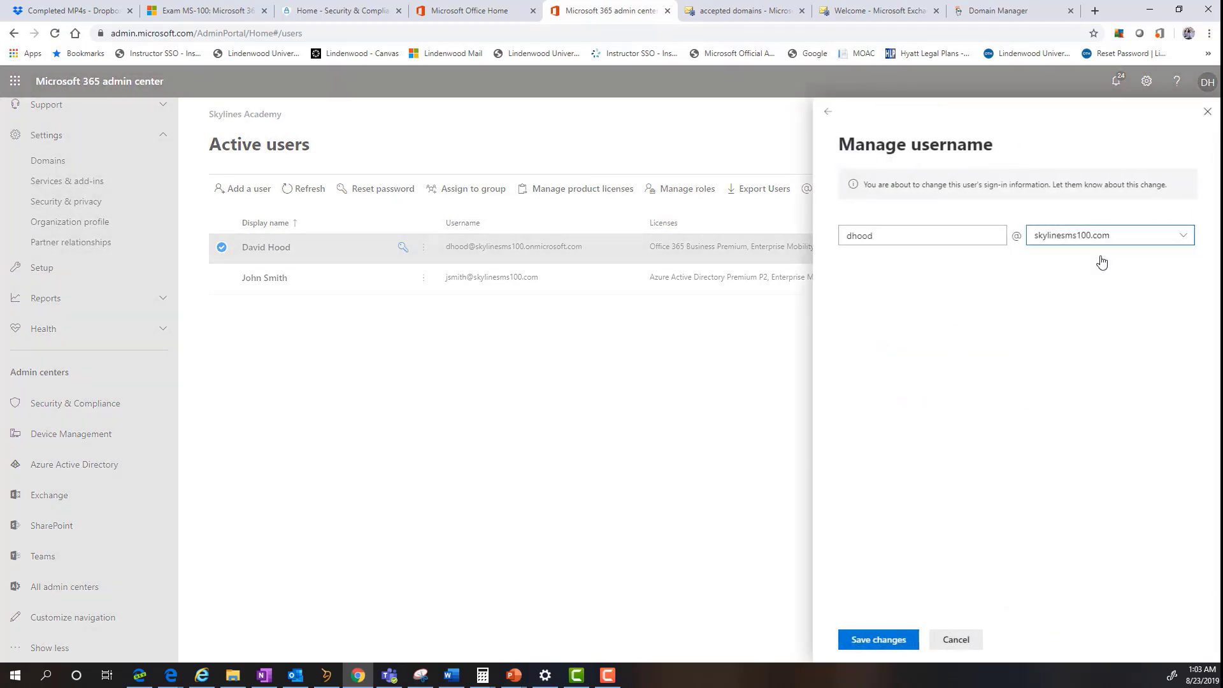
{"action": "left_click", "coordinate": [903, 642]}
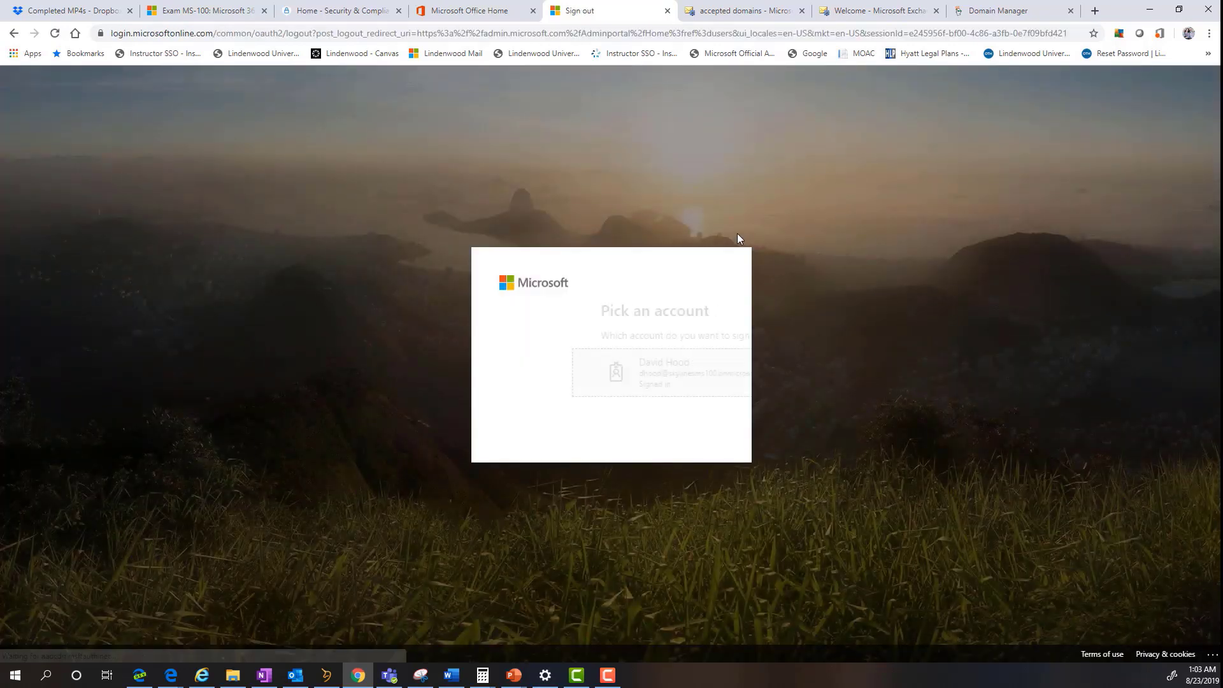
- Sign back in with the admin's skylinesms100.com account, staying signed in, and return to the admin center
{"action": "left_click", "coordinate": [600, 381]}
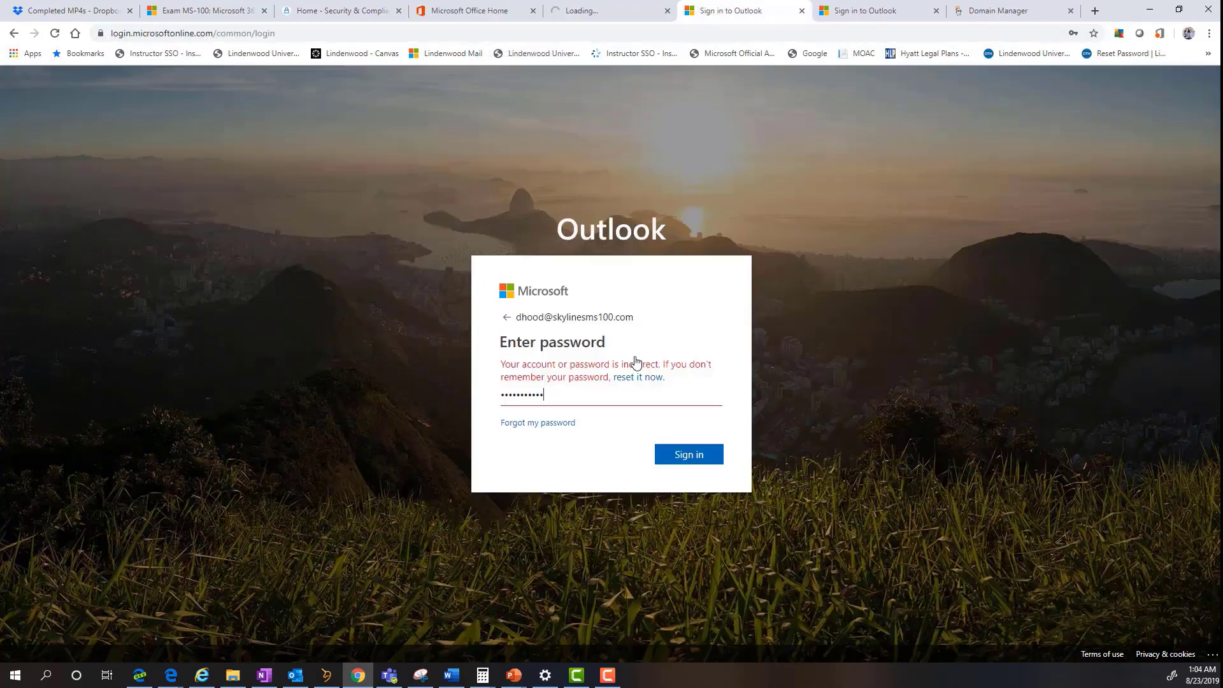
{"action": "key", "text": "Return"}
{"action": "left_click", "coordinate": [705, 446]}
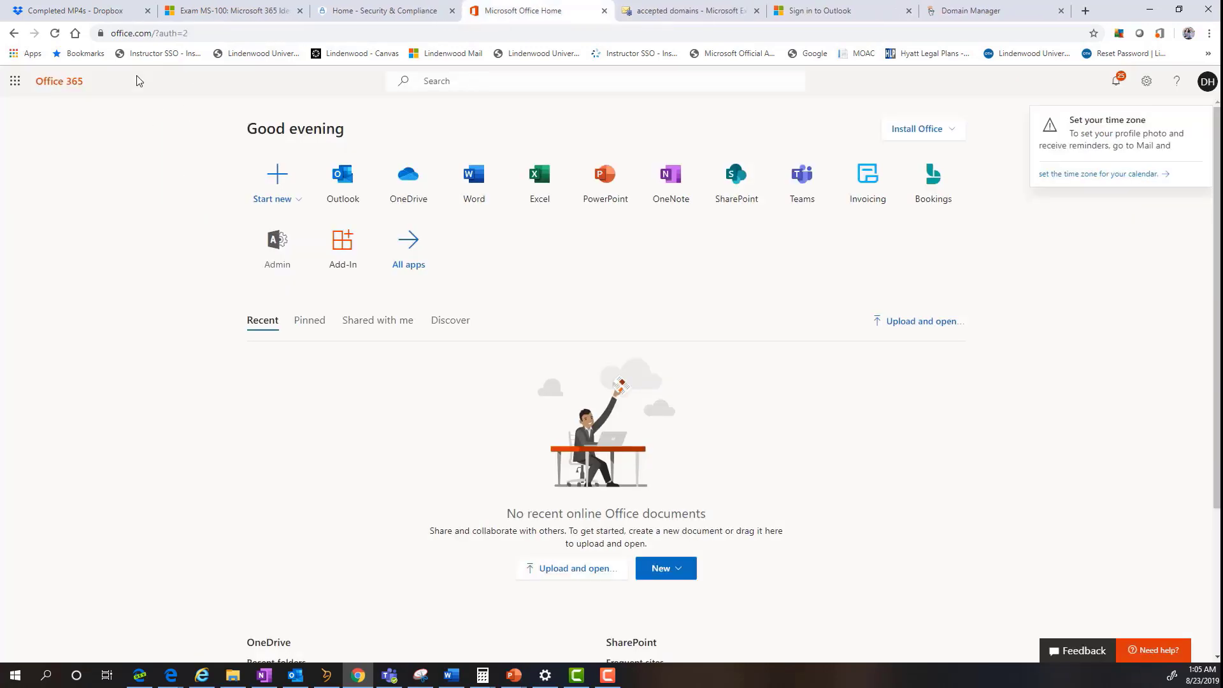
{"action": "left_click", "coordinate": [191, 33]}
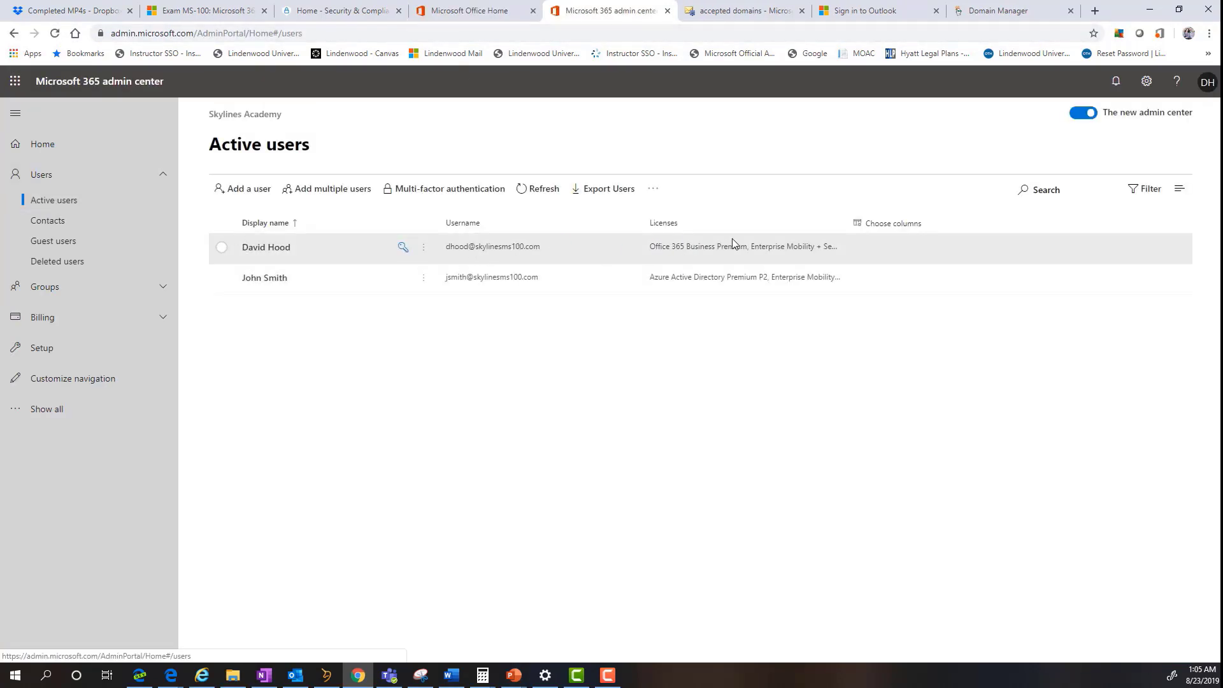
- Add a new email alias on skylinesms100.com to the admin account and save it
{"action": "left_click", "coordinate": [266, 248]}
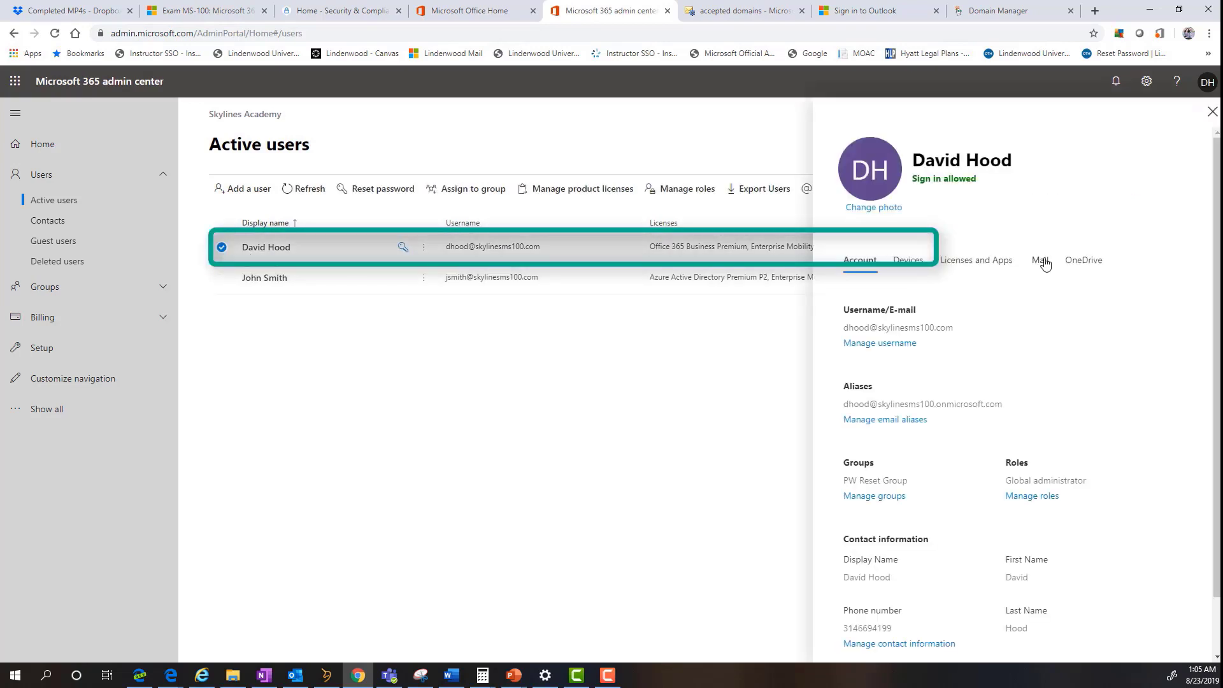
{"action": "scroll", "coordinate": [905, 354], "scroll_direction": "down", "scroll_amount": 1}
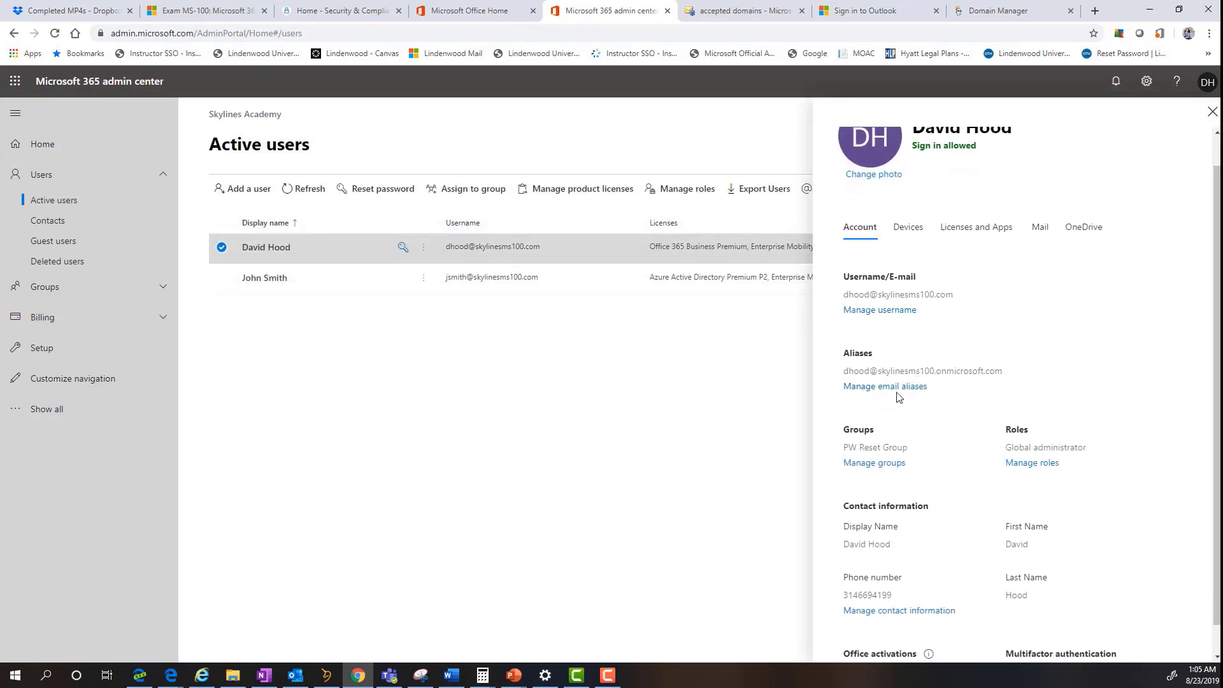
{"action": "left_click", "coordinate": [895, 393]}
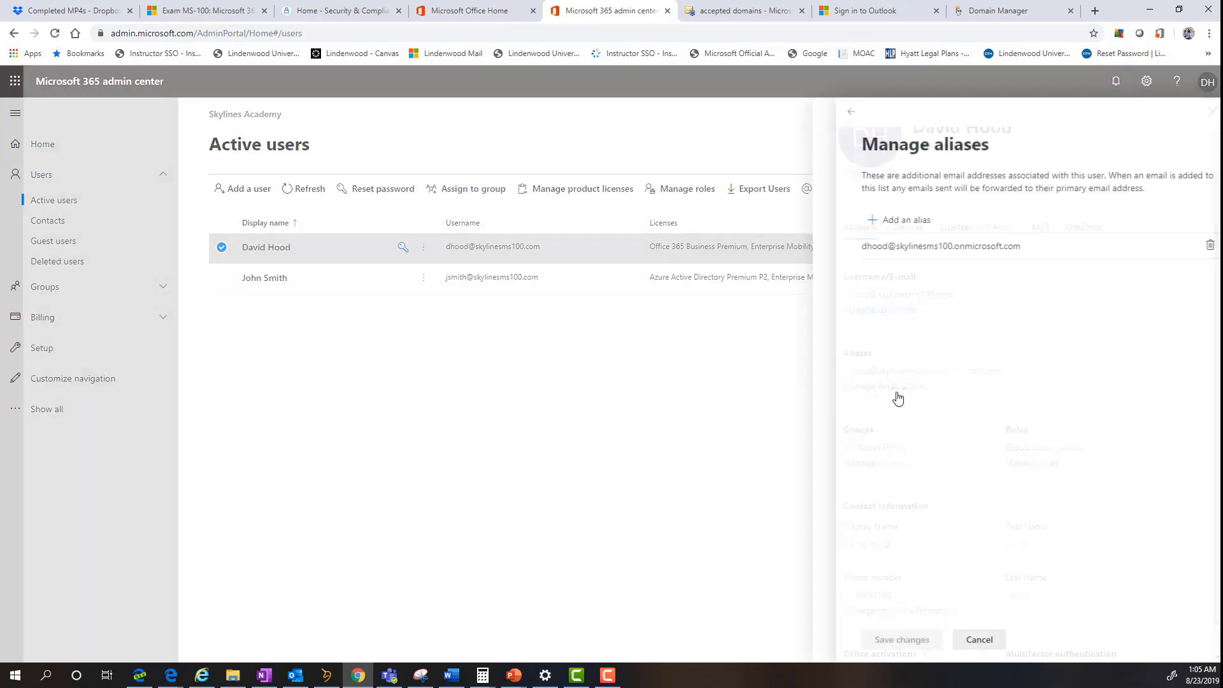
{"action": "left_click", "coordinate": [863, 223]}
{"action": "left_click", "coordinate": [924, 237]}
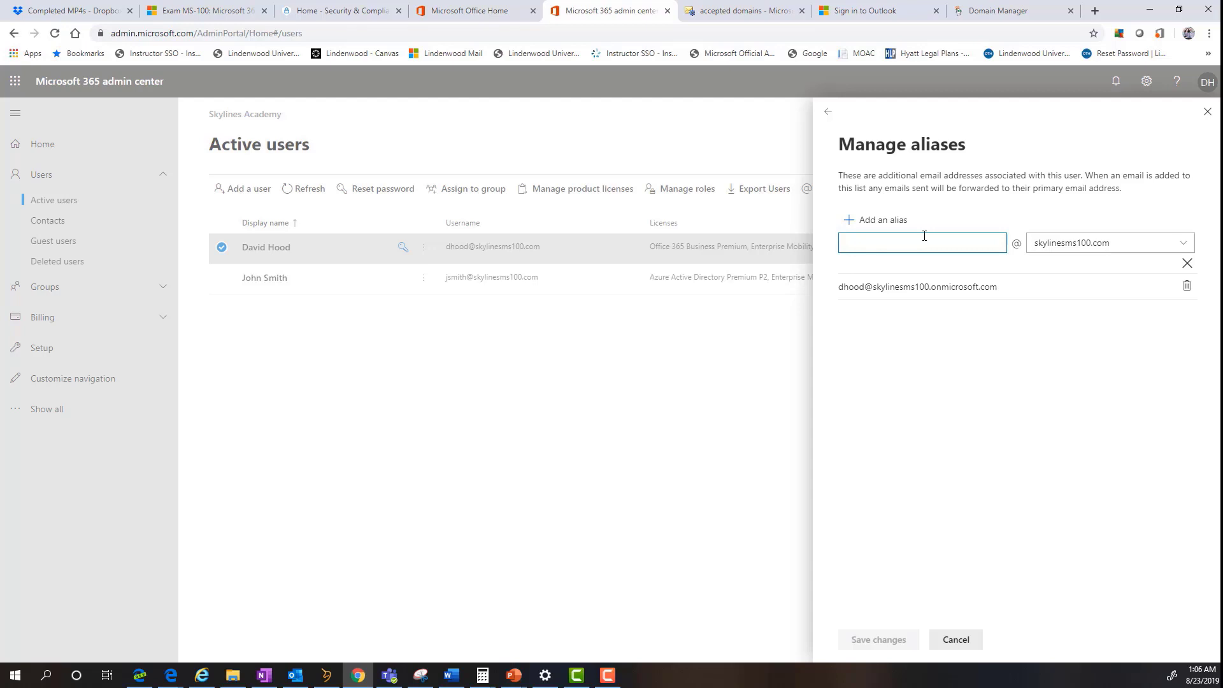
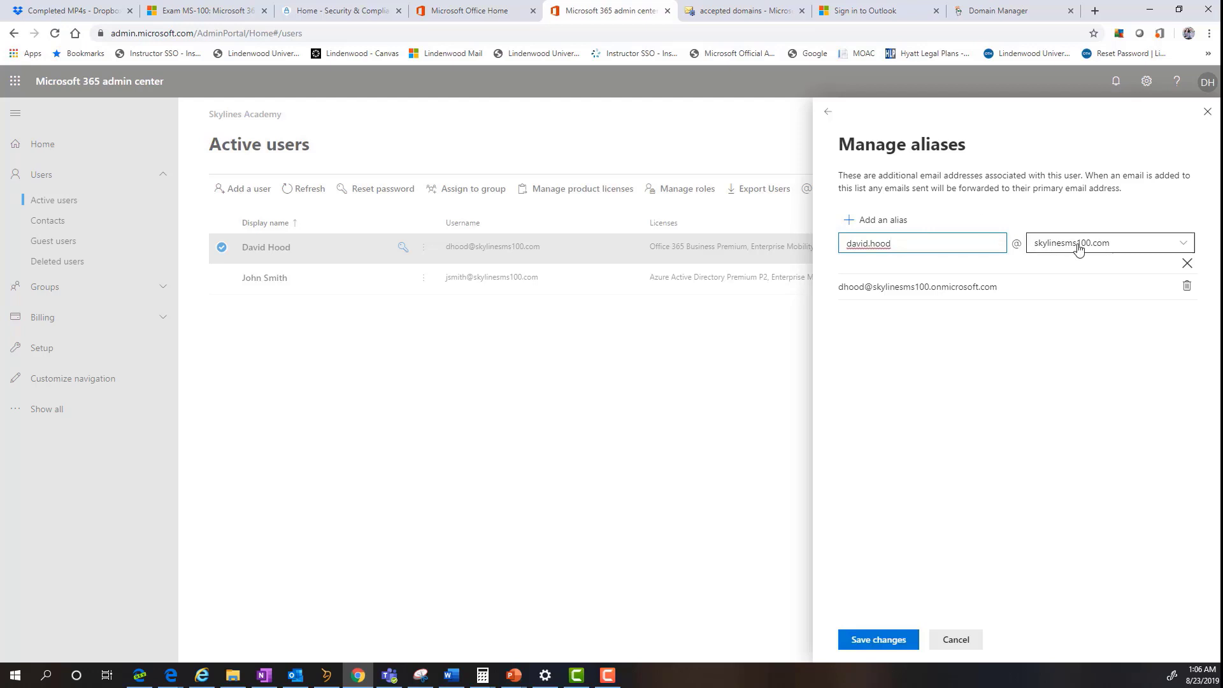
{"action": "left_click", "coordinate": [879, 645]}
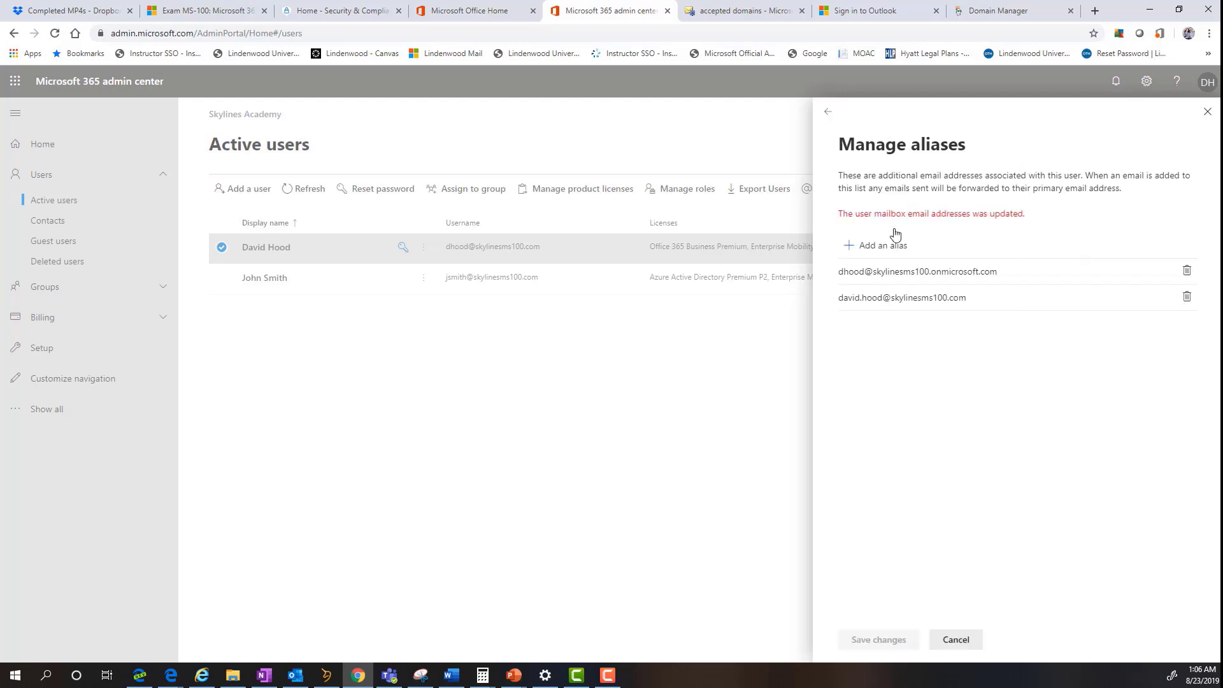
{"action": "left_click", "coordinate": [1208, 112]}
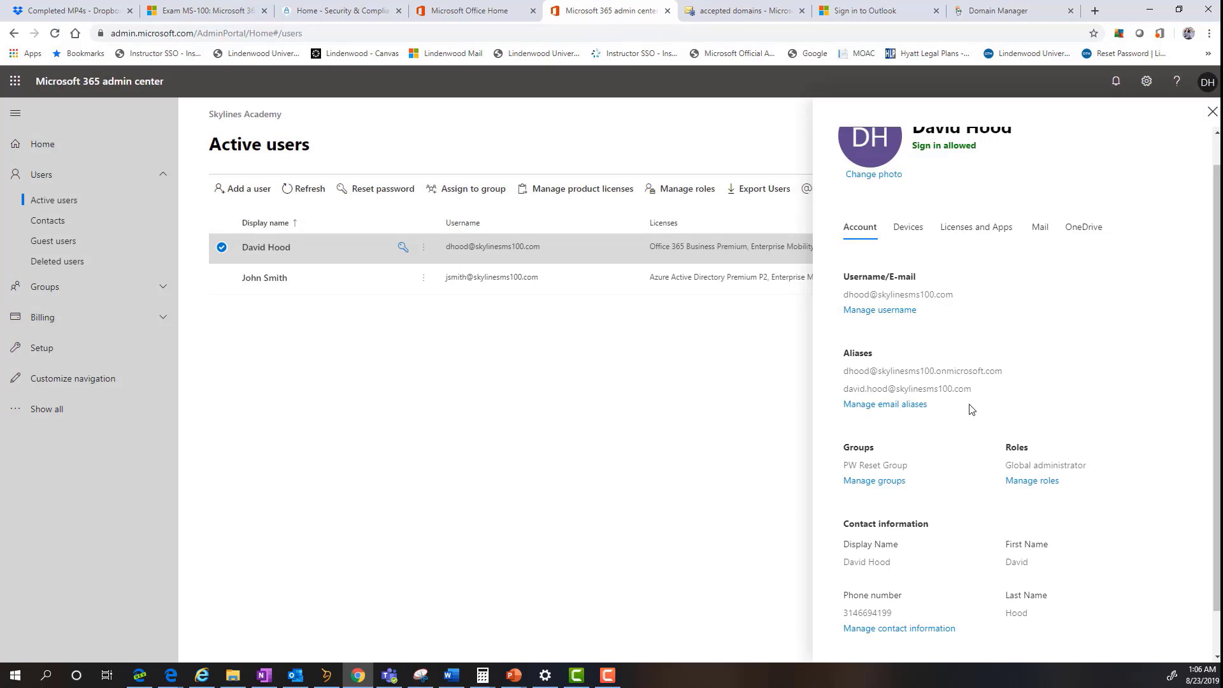
- Close the admin's user details panel to return to the Active users list
{"action": "left_click", "coordinate": [1212, 112]}
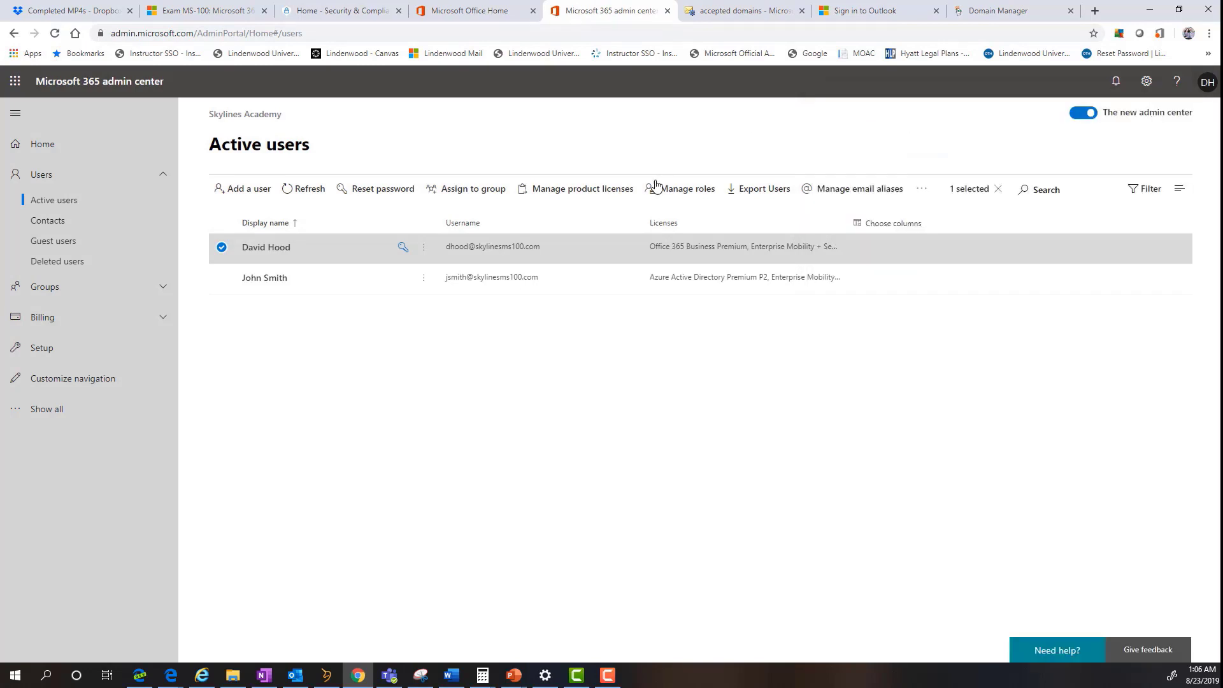